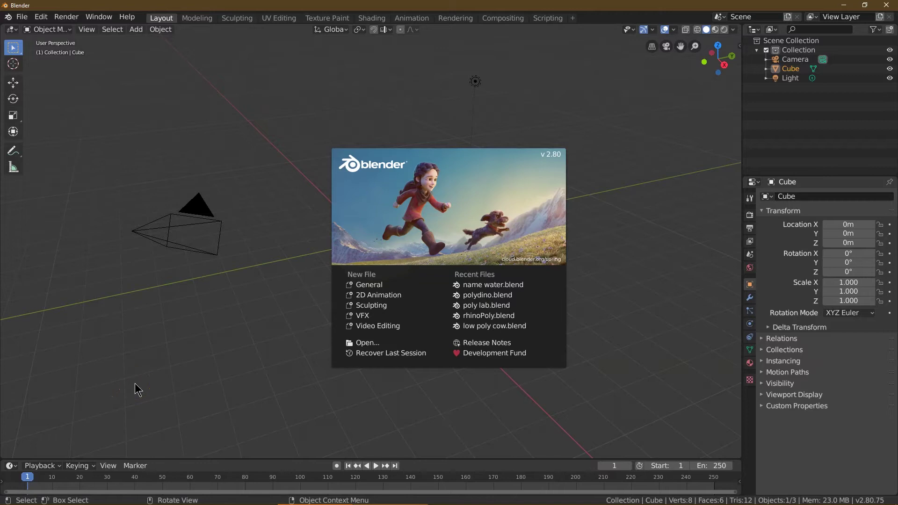
# - Close the startup splash to reveal the default cube, camera and light scene
pyautogui.click(300, 331)
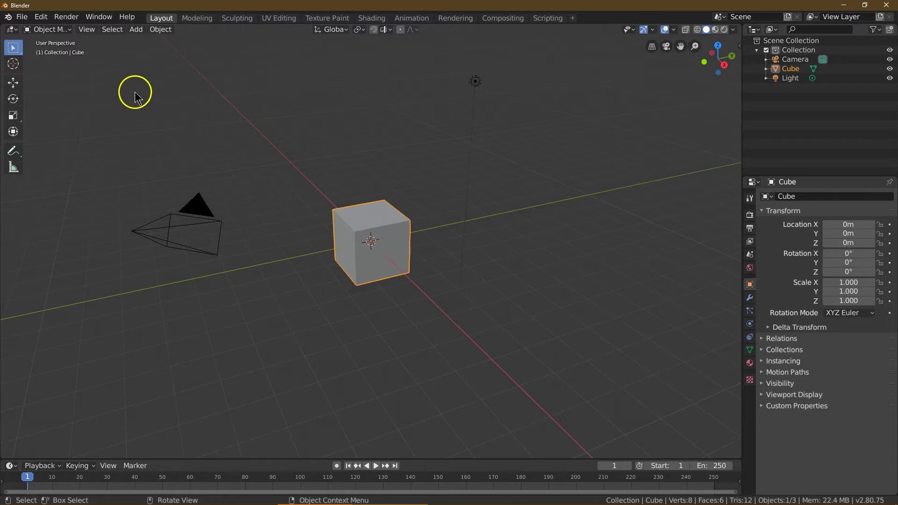
# - Delete the default cube and add a UV sphere mesh at the scene centre
pyautogui.click(160, 29)
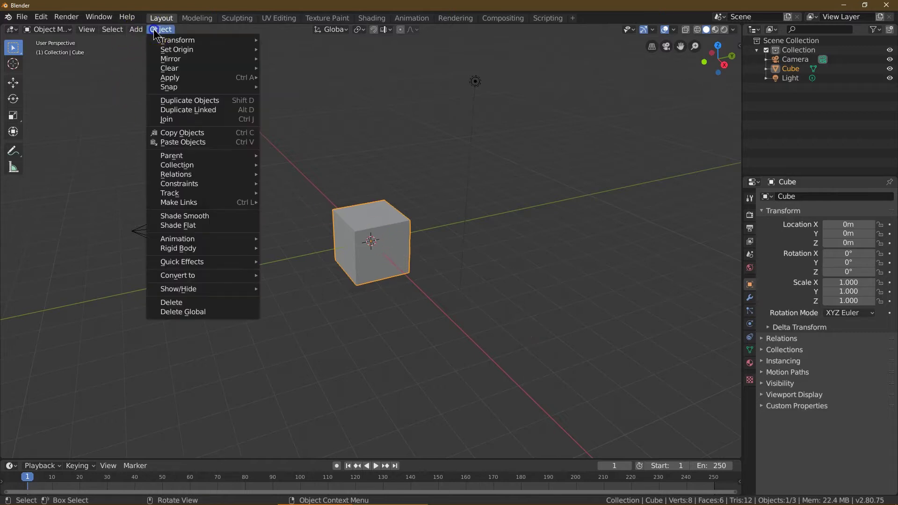
pyautogui.click(201, 301)
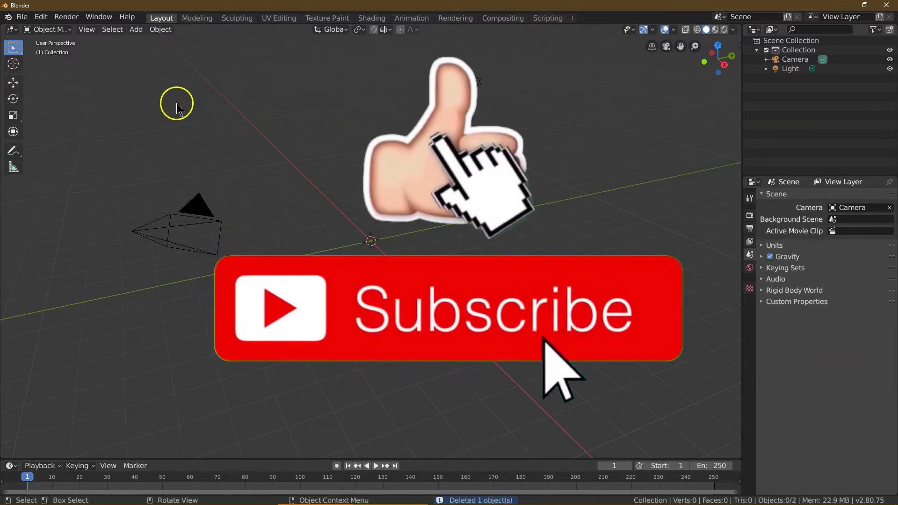
pyautogui.click(133, 31)
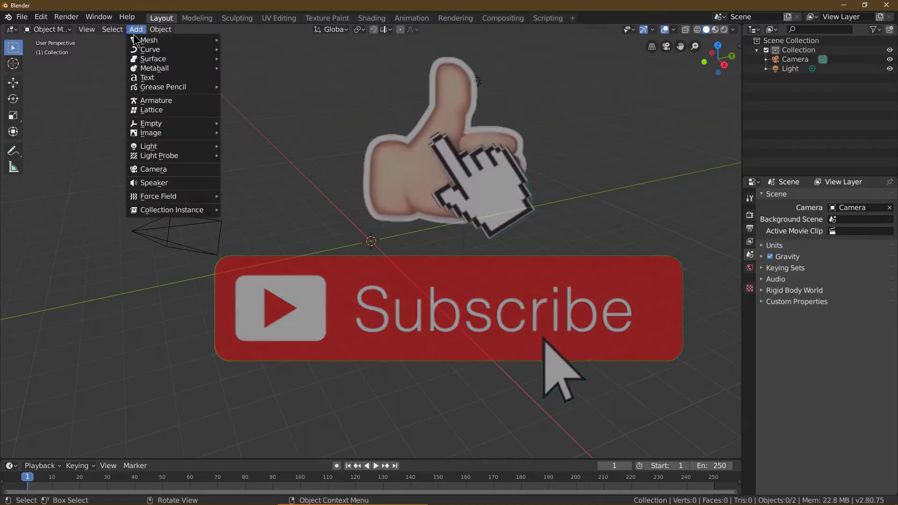
pyautogui.click(141, 41)
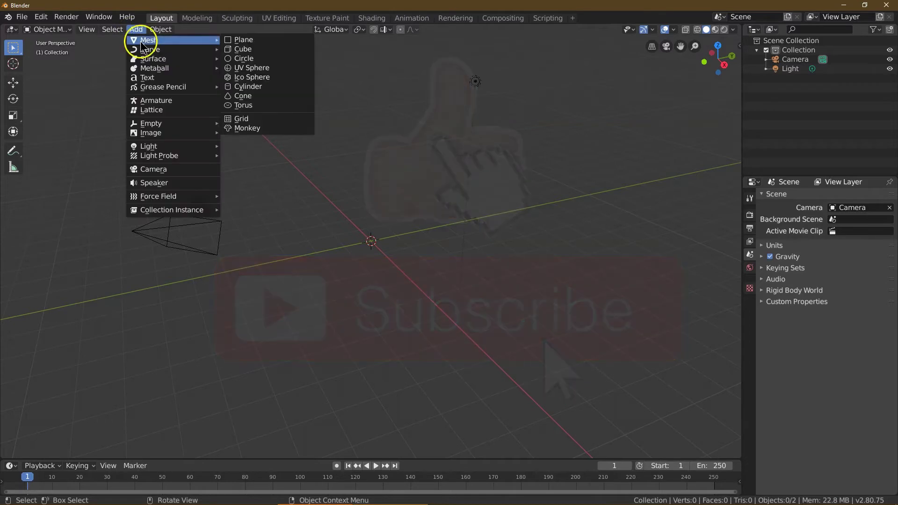
pyautogui.click(289, 69)
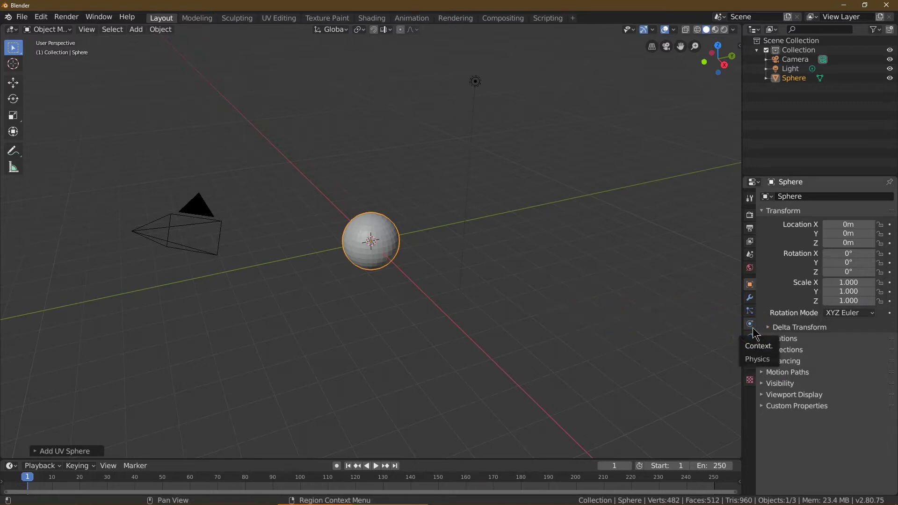
# - Add a Subdivision Surface modifier with render and viewport levels 3, then apply it to the sphere
pyautogui.click(750, 298)
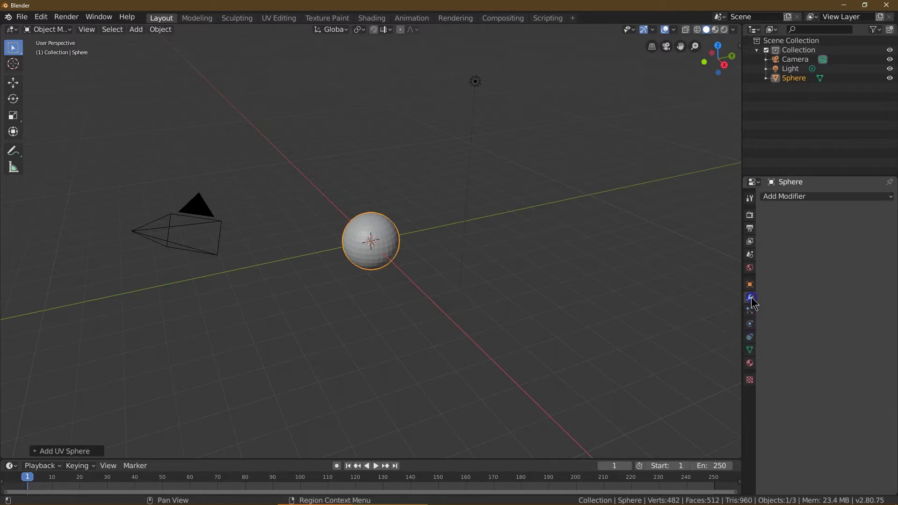
pyautogui.click(790, 197)
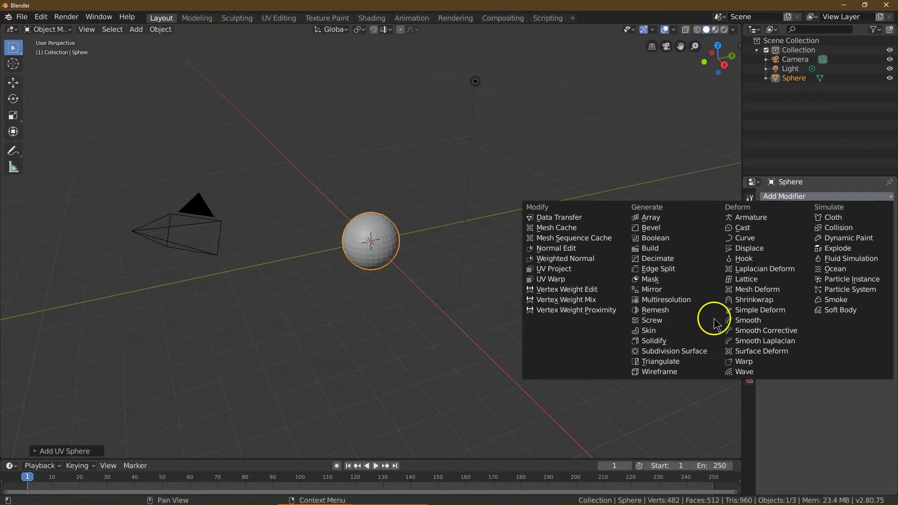
pyautogui.click(678, 352)
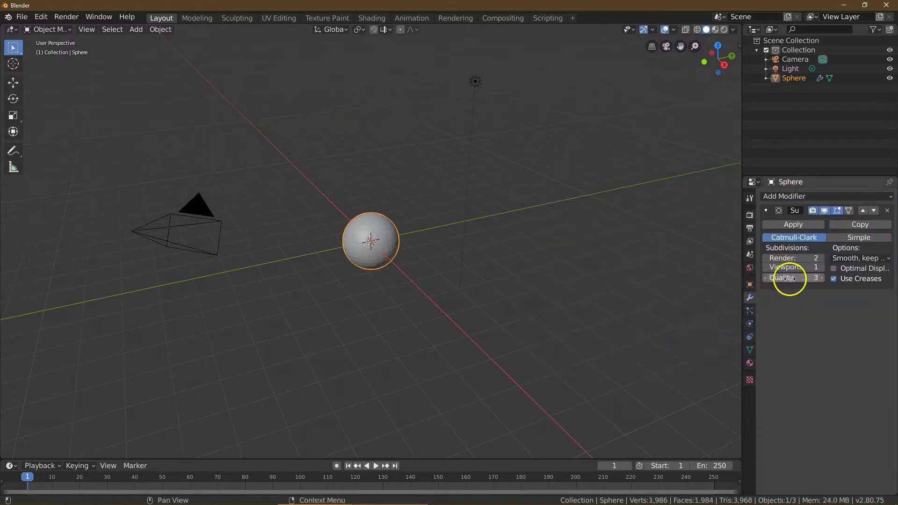
pyautogui.doubleClick(814, 258)
pyautogui.write('4')
pyautogui.press('Return')
pyautogui.click(766, 258)
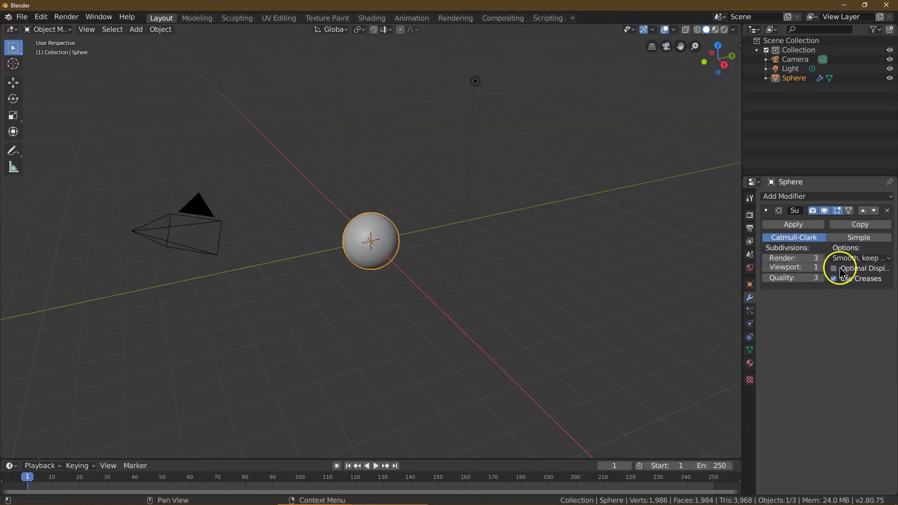
pyautogui.click(820, 267)
pyautogui.click(820, 267)
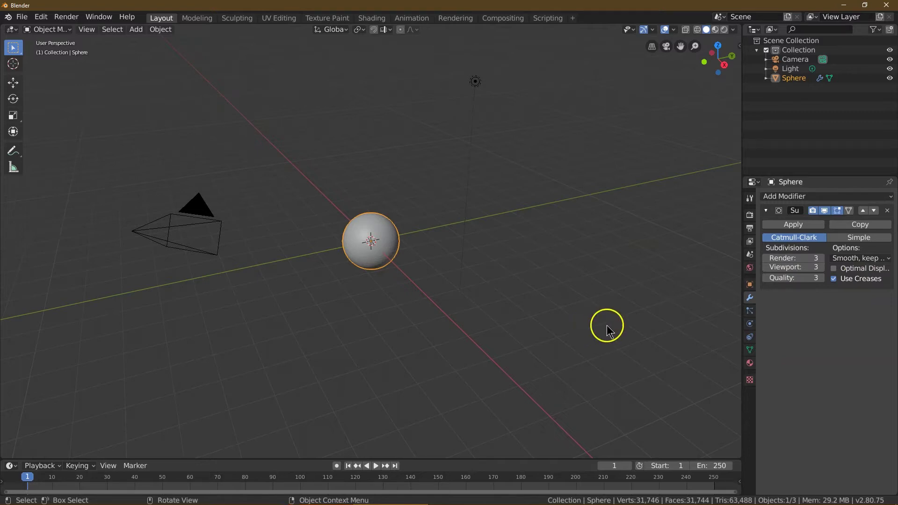
pyautogui.click(793, 224)
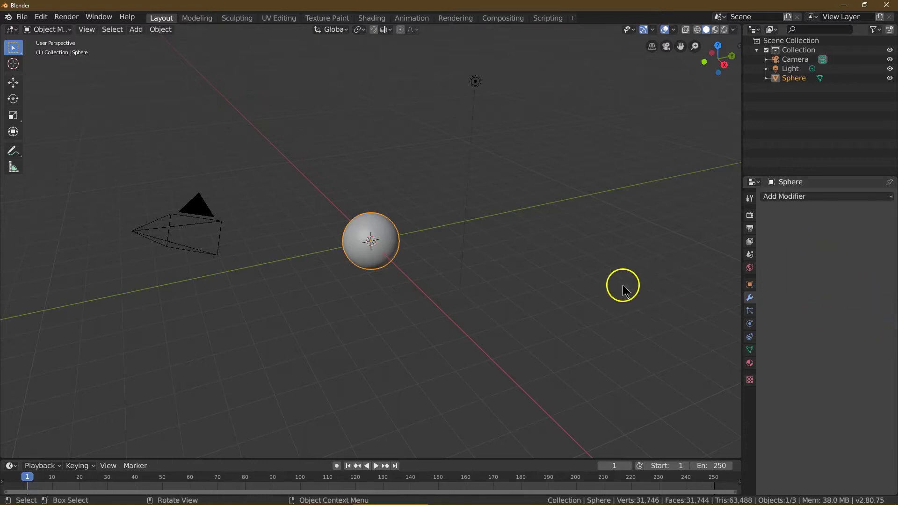
# - Apply Quick Effects > Quick Smoke to the sphere, creating a Smoke Domain around it
pyautogui.click(162, 30)
pyautogui.moveTo(184, 183)
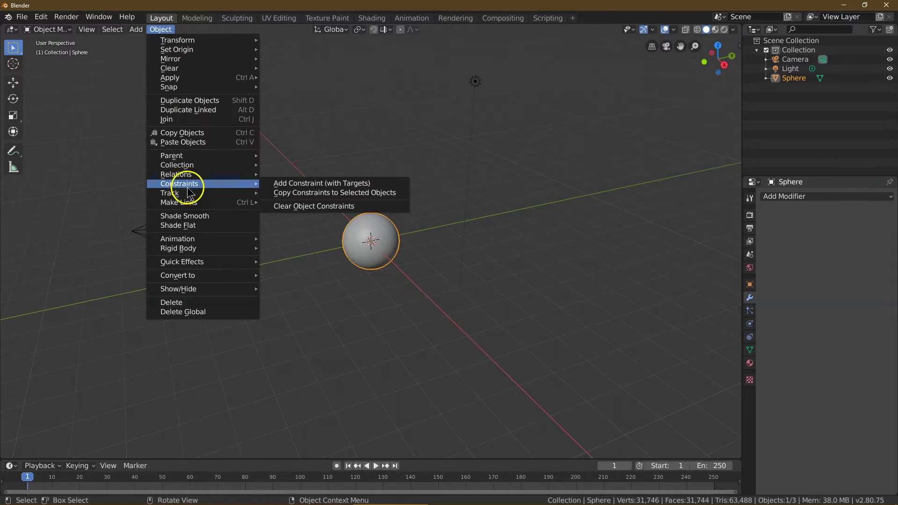
pyautogui.moveTo(233, 265)
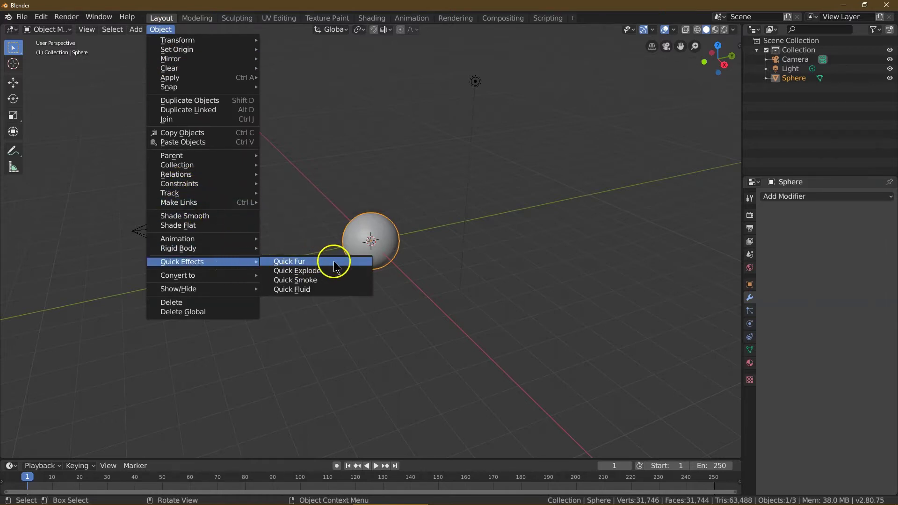
pyautogui.click(348, 282)
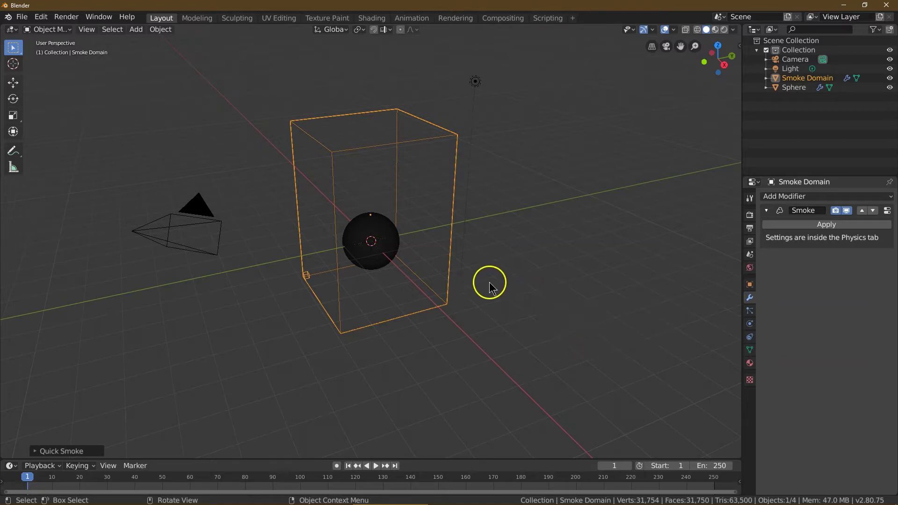
# - Scale the Smoke Domain's X and Y to 4, then reduce both to 3
pyautogui.click(750, 285)
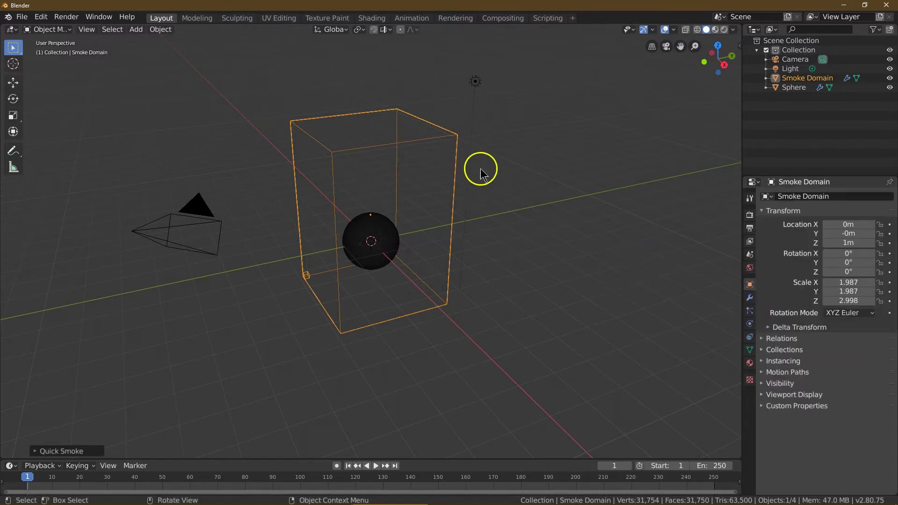
pyautogui.click(848, 283)
pyautogui.write('4')
pyautogui.press('Return')
pyautogui.click(849, 292)
pyautogui.write('4')
pyautogui.press('Return')
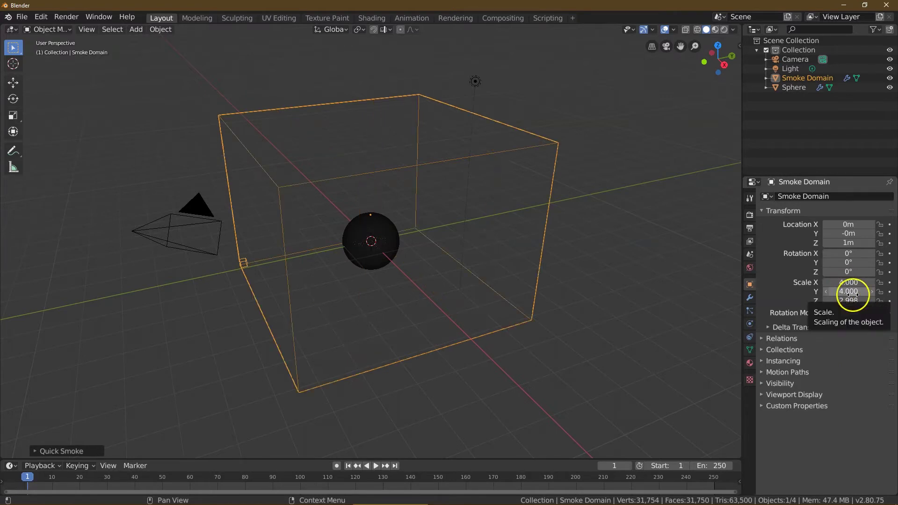
pyautogui.click(852, 293)
pyautogui.write('3')
pyautogui.press('Return')
pyautogui.click(850, 283)
pyautogui.write('3')
pyautogui.press('Return')
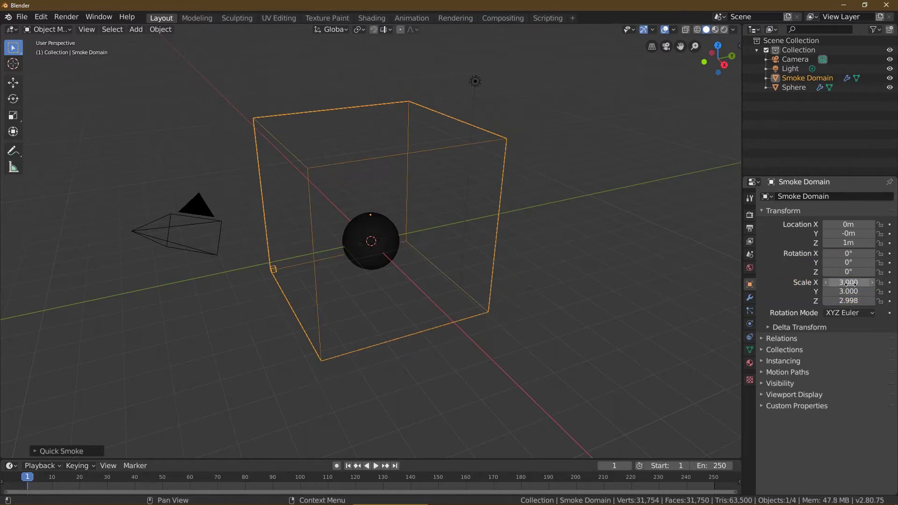
# - Make the domain tall and narrow with a 2 × 2 × 6 scale
pyautogui.click(841, 301)
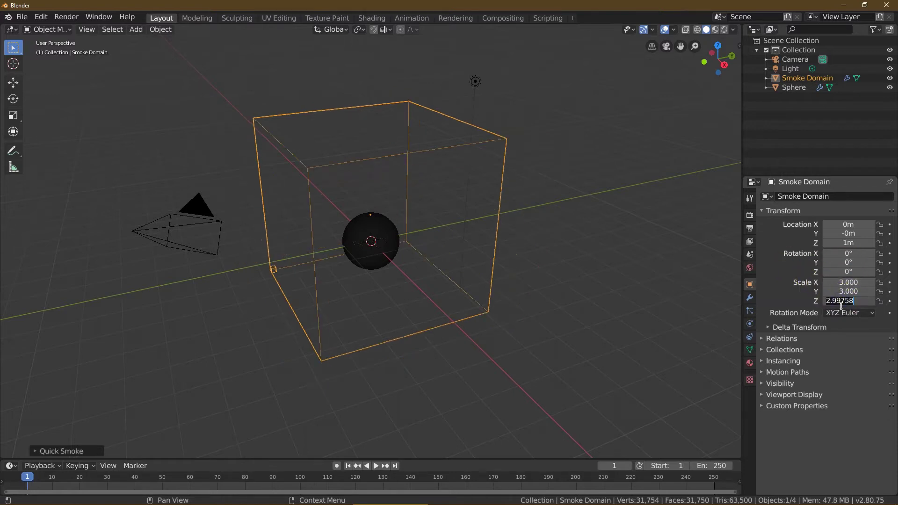
pyautogui.write('6')
pyautogui.press('Return')
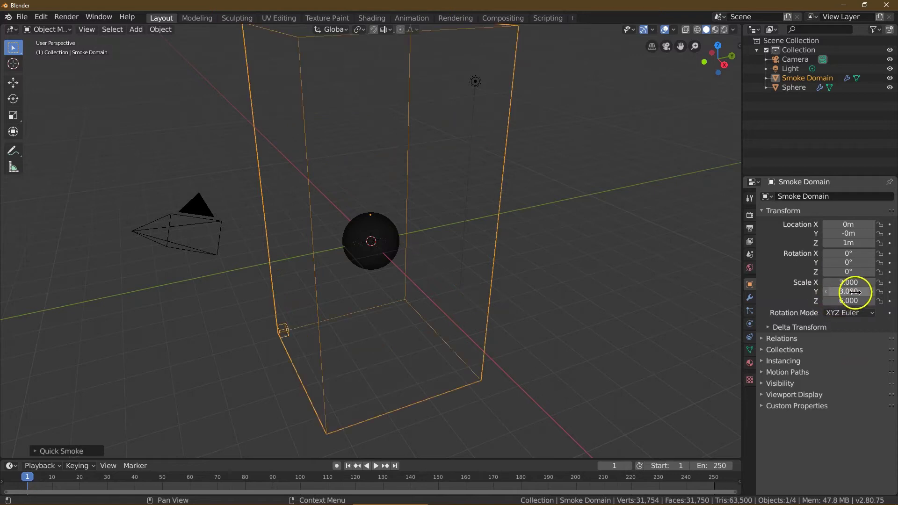
pyautogui.click(852, 300)
pyautogui.press('Return')
pyautogui.click(852, 291)
pyautogui.write('2')
pyautogui.press('Return')
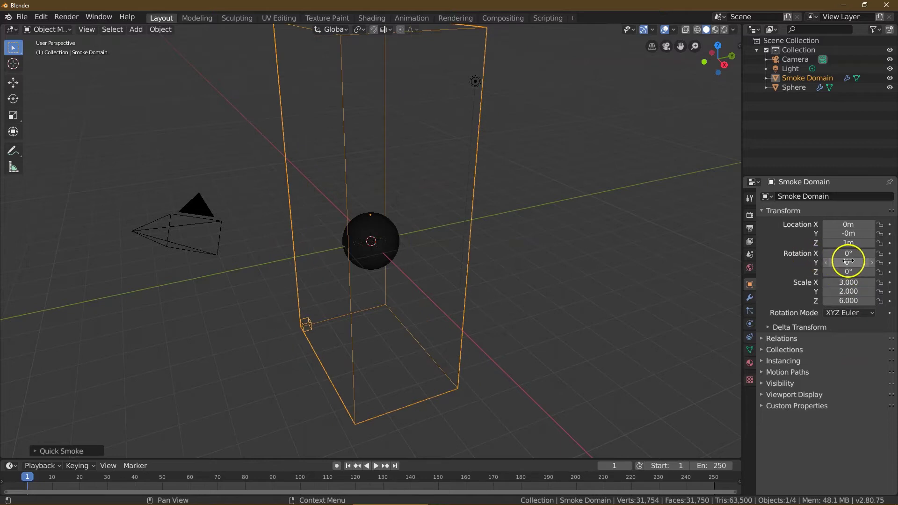
pyautogui.click(852, 282)
pyautogui.write('2')
pyautogui.press('Return')
# - Raise the domain to Z location 5 m and set its Z scale to 5
pyautogui.click(847, 244)
pyautogui.write('5')
pyautogui.press('Return')
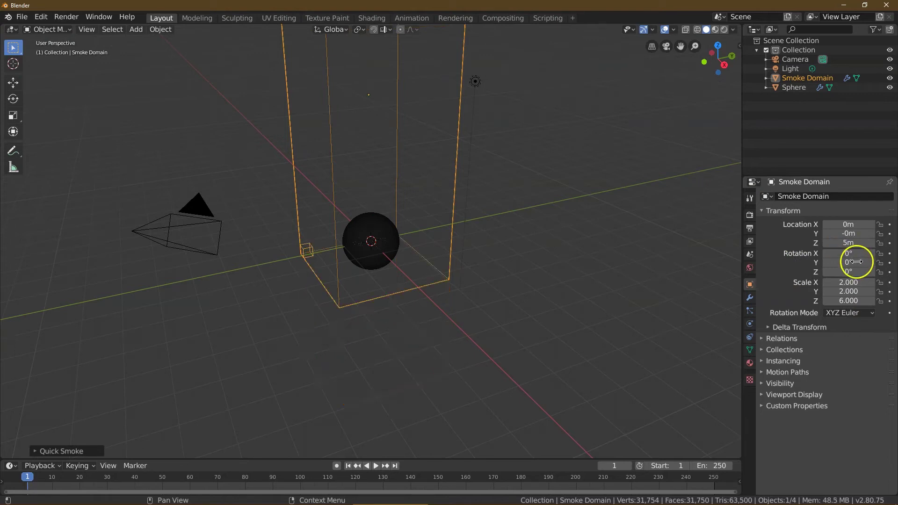
pyautogui.moveTo(695, 45); pyautogui.dragTo(695, 82)
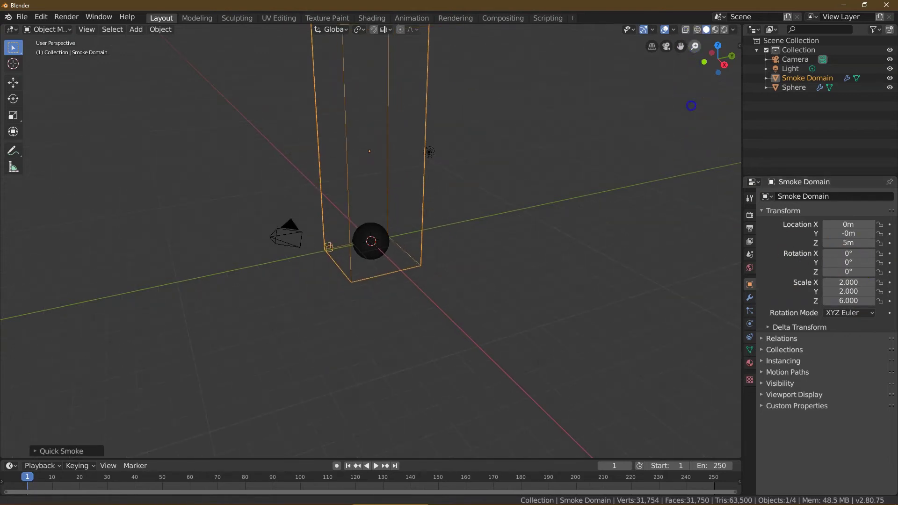
pyautogui.click(853, 299)
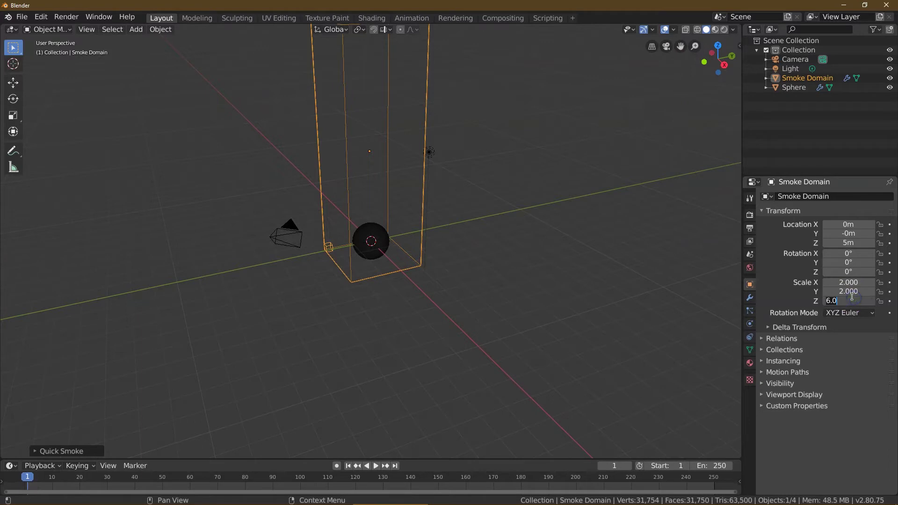
pyautogui.write('5')
pyautogui.press('Return')
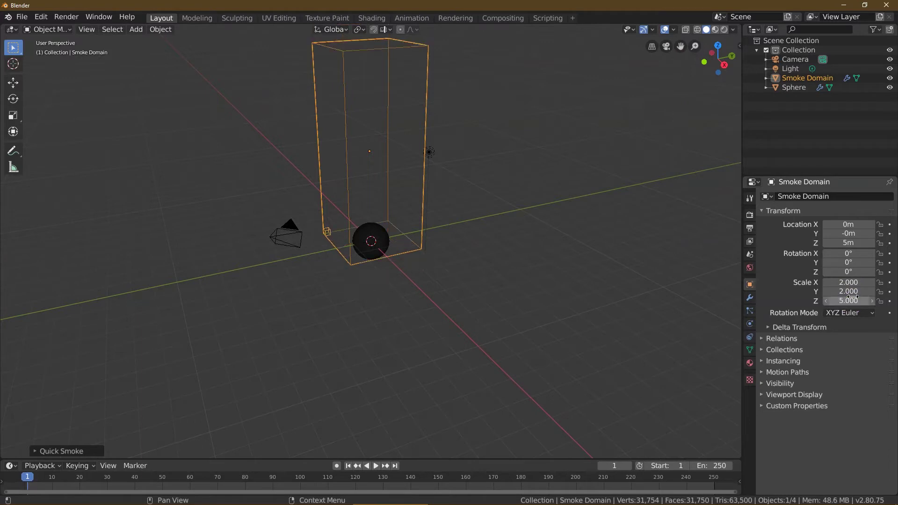
# - Set the domain's Z location to 0 m, then to 2 m
pyautogui.click(849, 244)
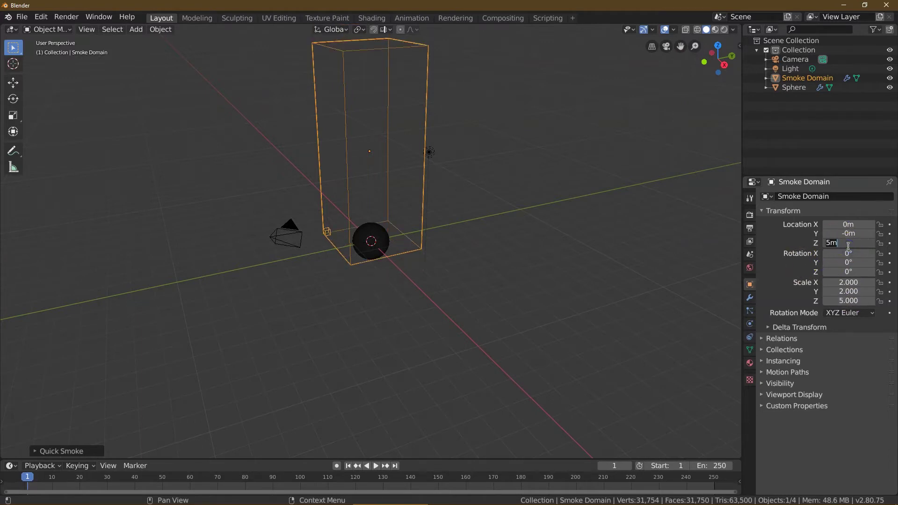
pyautogui.press('Return')
pyautogui.click(848, 243)
pyautogui.write('2')
pyautogui.press('Return')
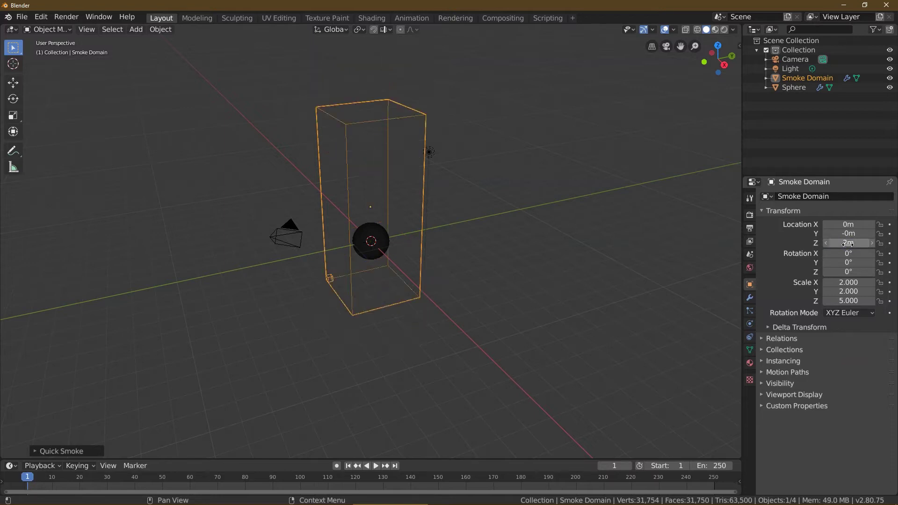
pyautogui.click(773, 276)
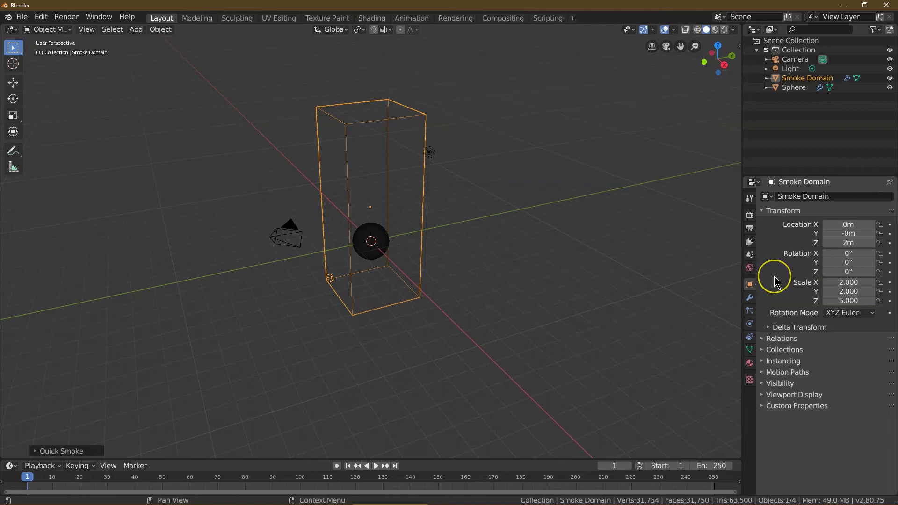
pyautogui.click(776, 281)
# - Set the Sphere's smoke flow type to Fire + Smoke in its Physics settings
pyautogui.click(799, 91)
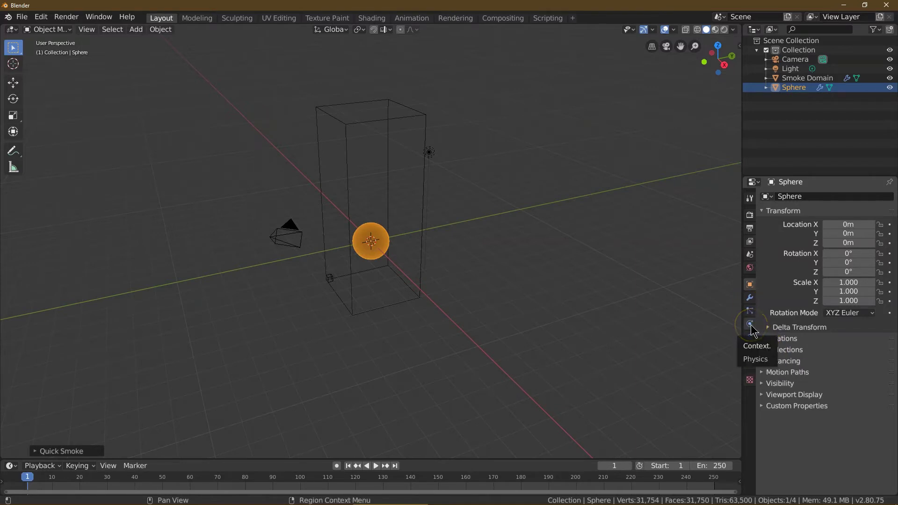
pyautogui.click(750, 325)
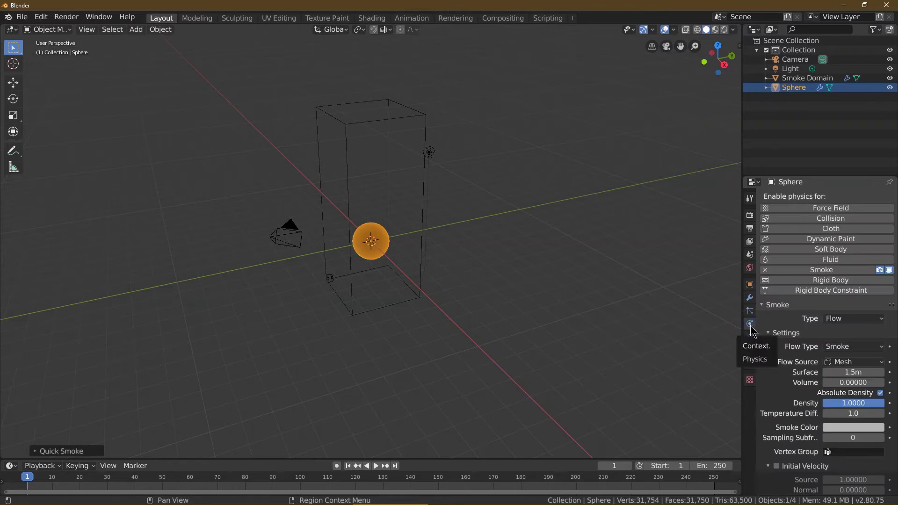
pyautogui.click(840, 351)
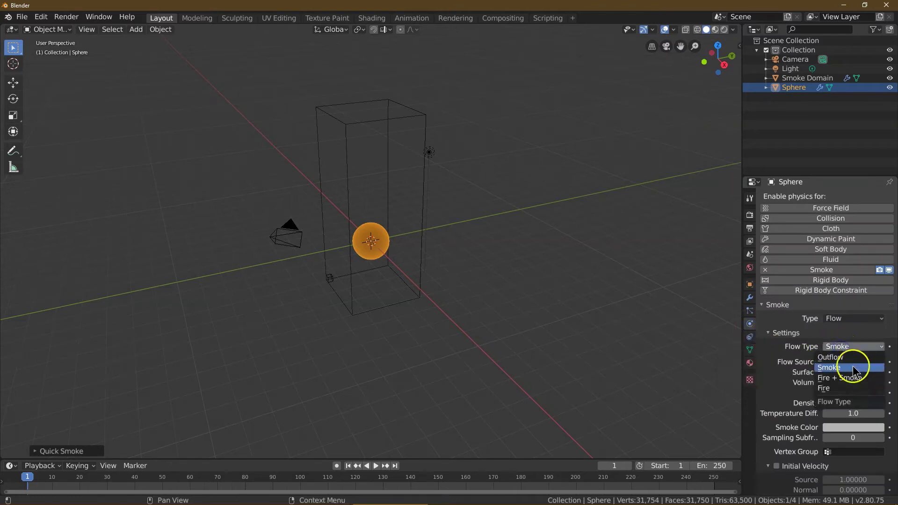
pyautogui.click(859, 384)
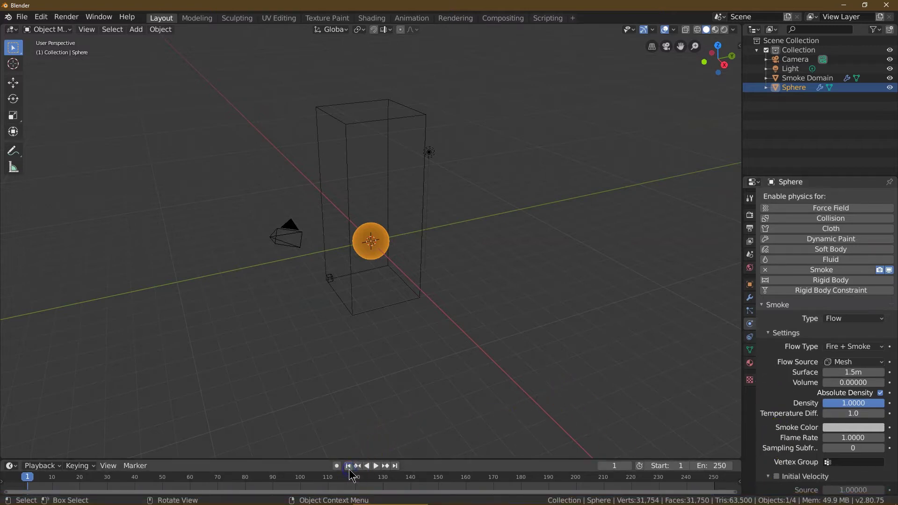
# - Play the simulation preview, then stop it and return to frame 1
pyautogui.click(376, 466)
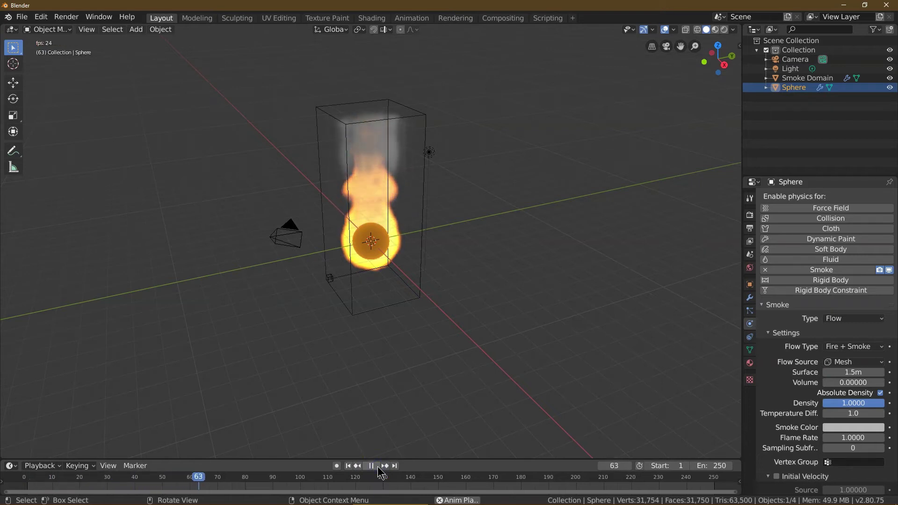
pyautogui.click(353, 468)
pyautogui.click(372, 465)
pyautogui.click(349, 465)
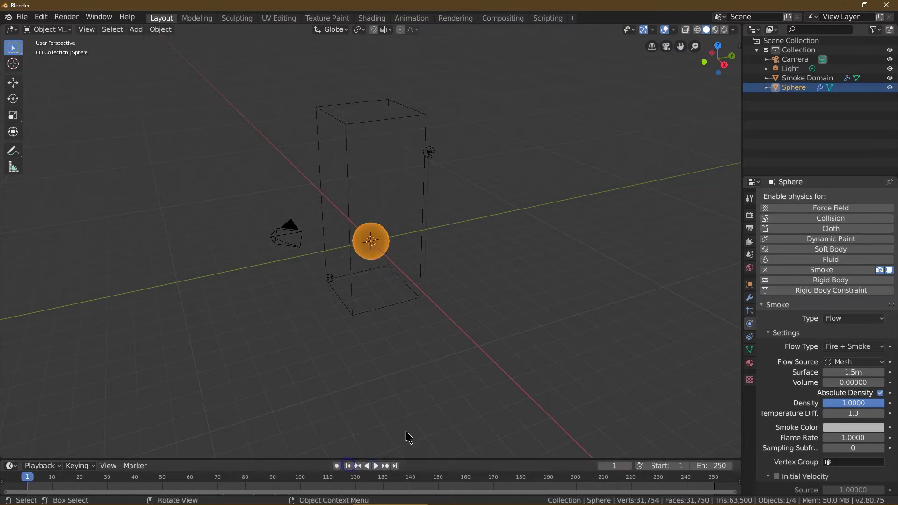
# - Set the Smoke Domain's Z scale to 6, briefly trying 7 before stepping back
pyautogui.click(790, 78)
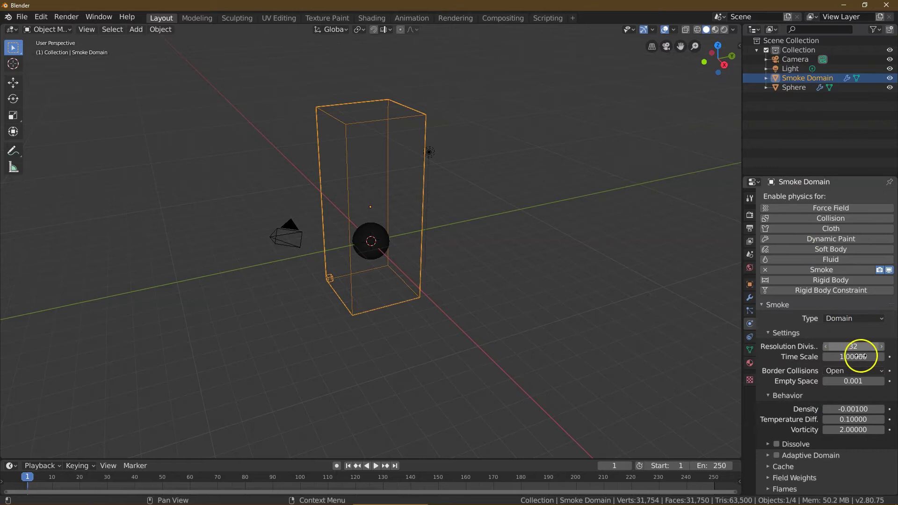
pyautogui.click(749, 285)
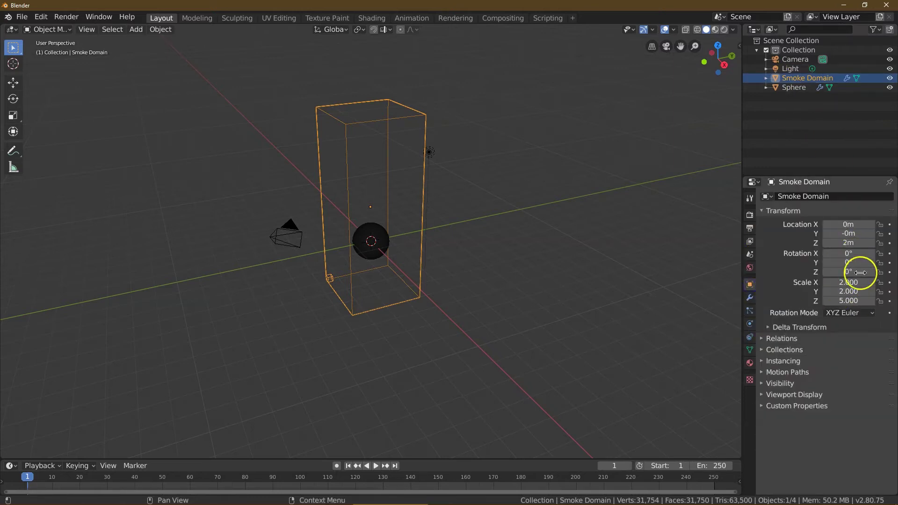
pyautogui.click(859, 301)
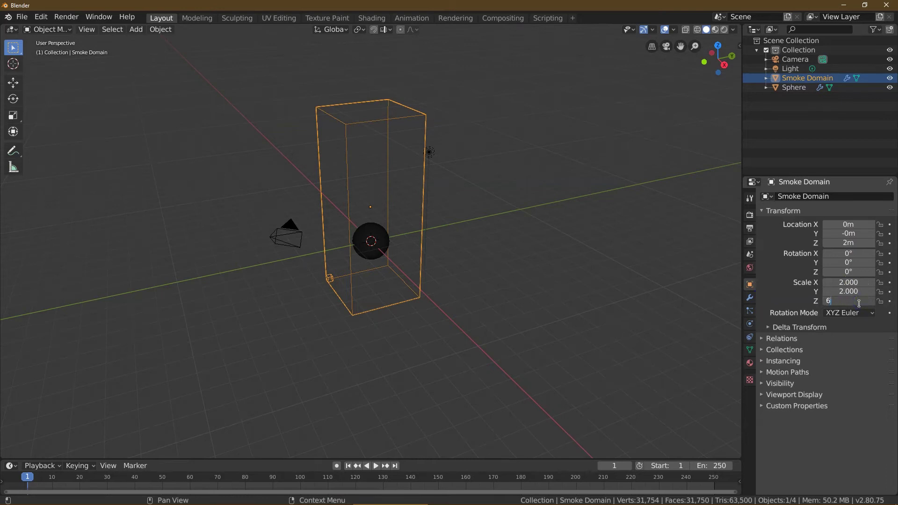
pyautogui.write('6')
pyautogui.press('Return')
pyautogui.click(856, 301)
pyautogui.write('7')
pyautogui.press('Return')
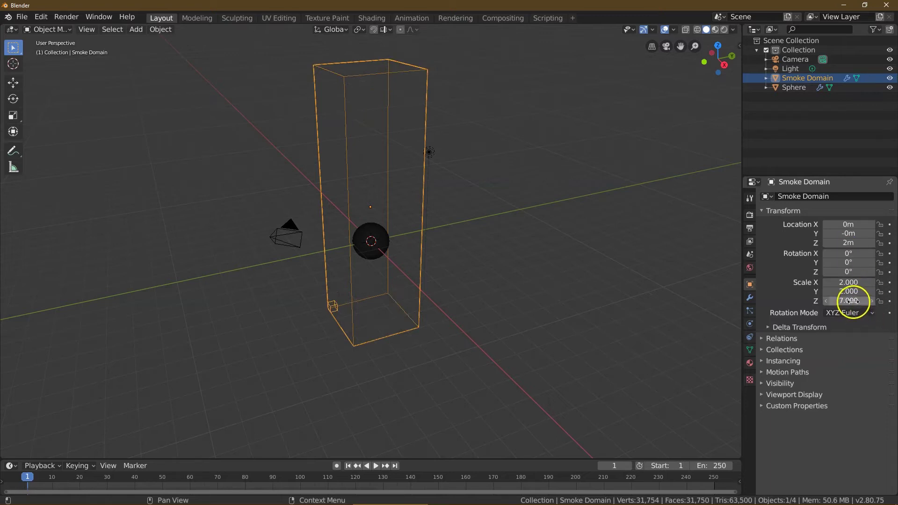
pyautogui.click(827, 300)
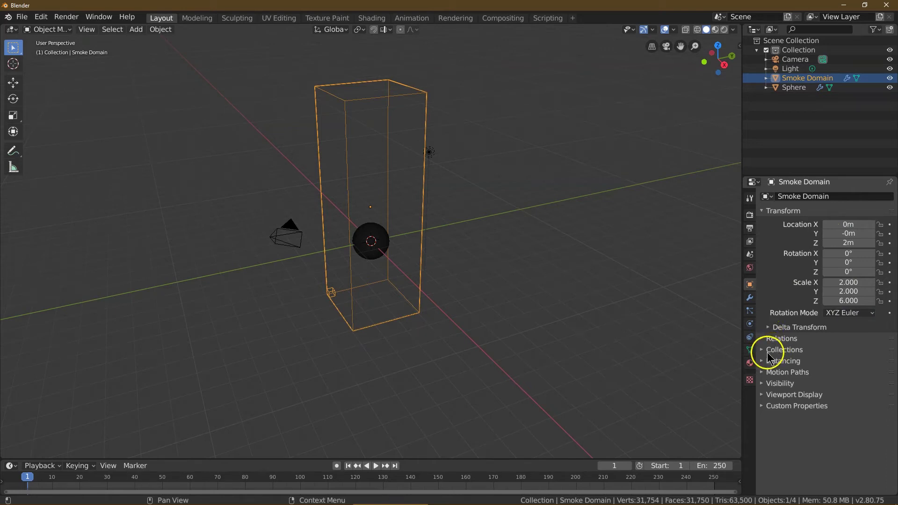
pyautogui.click(750, 323)
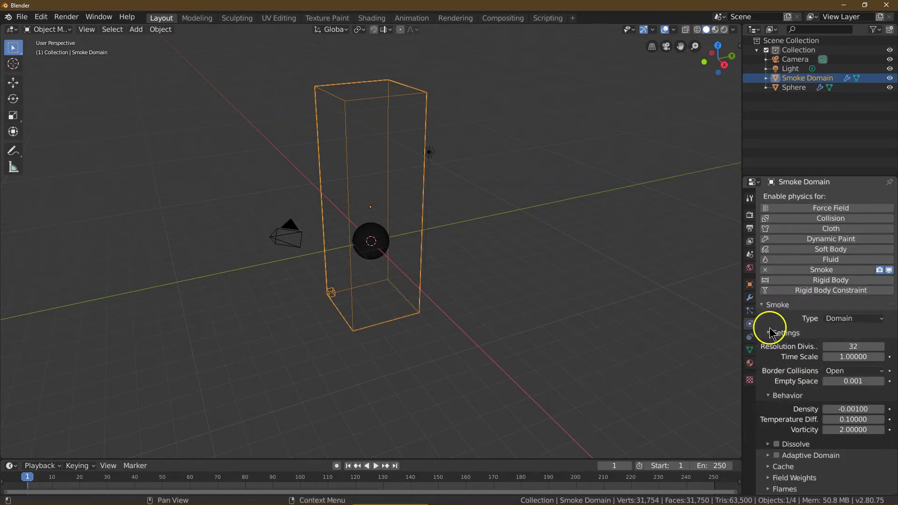
# - Set the smoke domain's resolution divisions to 64
pyautogui.click(866, 346)
pyautogui.write('64')
pyautogui.press('Return')
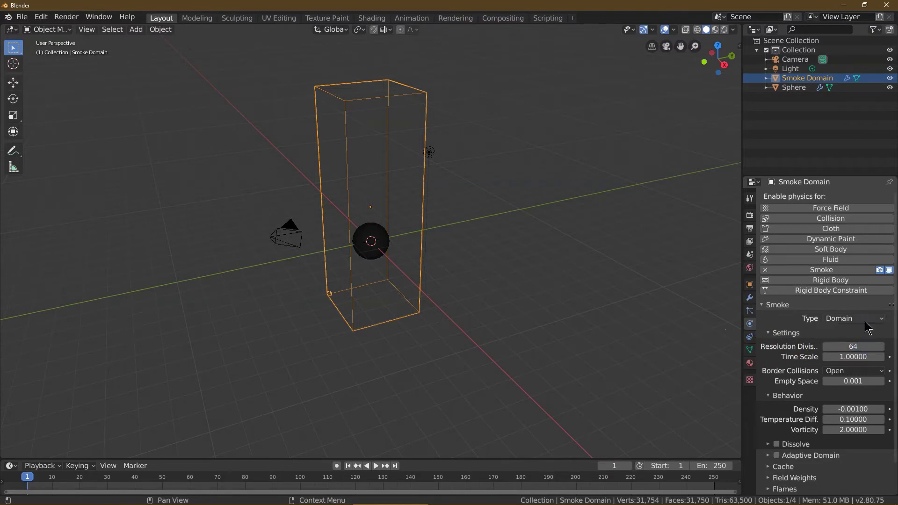
# - Play the fire-and-smoke preview, stop it and jump back to frame 1
pyautogui.click(374, 470)
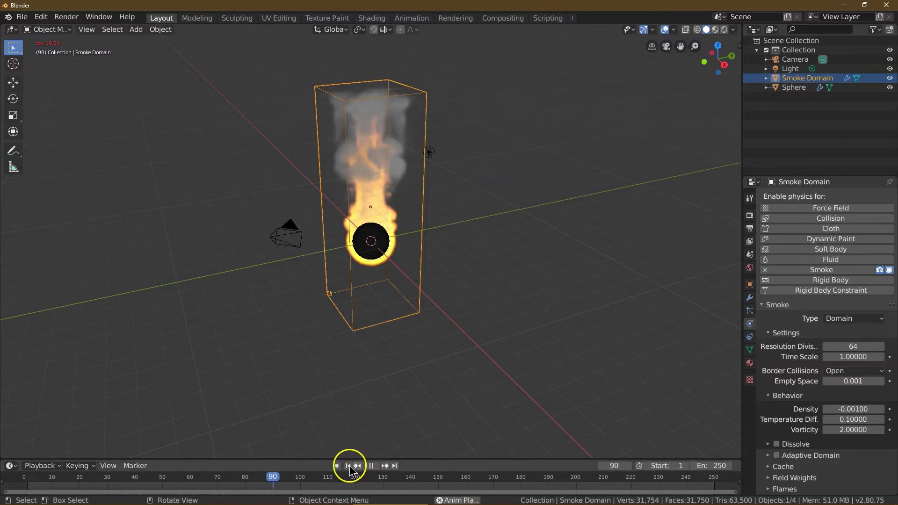
pyautogui.click(370, 467)
pyautogui.hotkey('shift', 'Left')
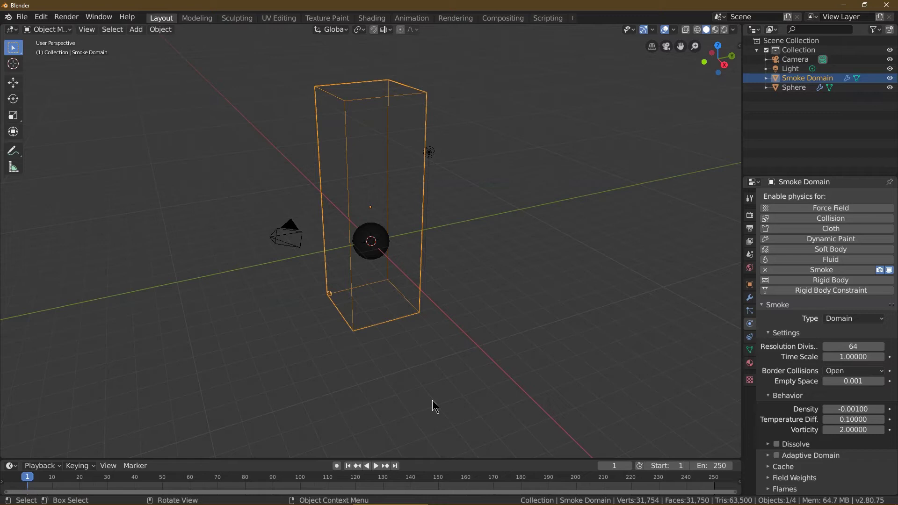
# - Switch to the Shading workspace showing the Smoke Domain Material node tree
pyautogui.click(437, 353)
pyautogui.click(376, 21)
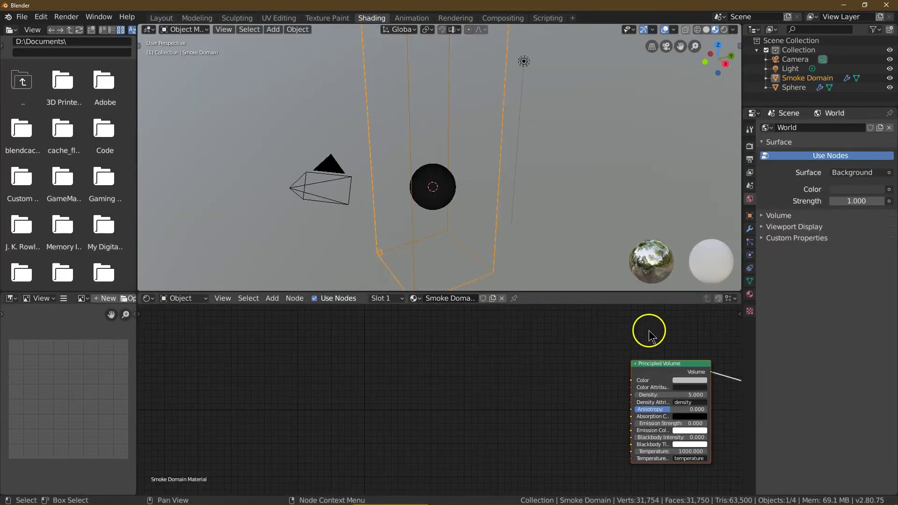
pyautogui.click(675, 327)
pyautogui.click(576, 427)
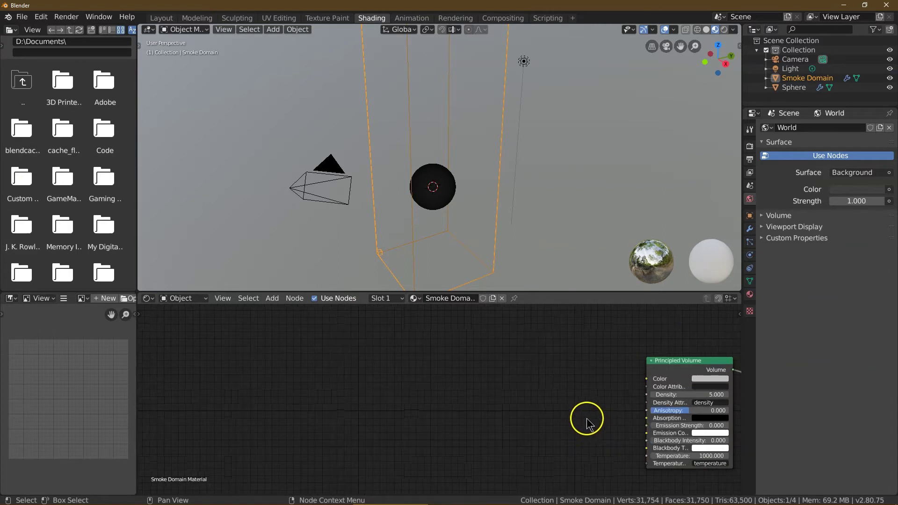
pyautogui.scroll(-1, 588, 418)
pyautogui.moveTo(110, 312); pyautogui.dragTo(103, 311)
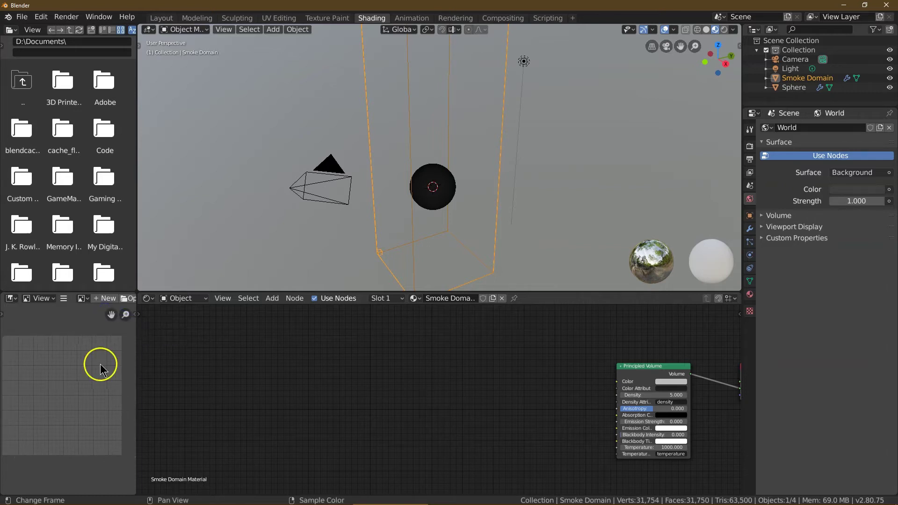
# - Move the Material Output node further right of the Principled Volume
pyautogui.click(388, 492)
pyautogui.moveTo(388, 492); pyautogui.dragTo(433, 446)
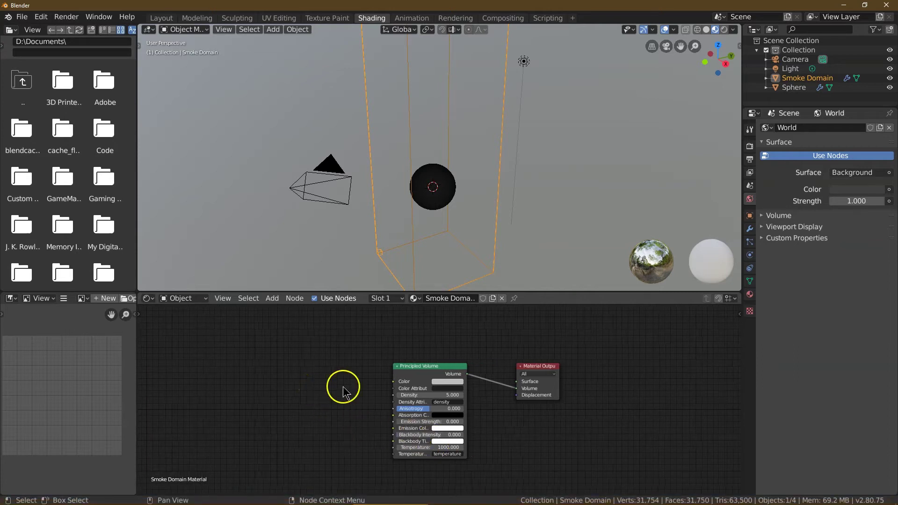
pyautogui.moveTo(549, 365); pyautogui.dragTo(648, 357)
# - Search 'add' in the node Add menu and pick an Add Shader node
pyautogui.click(336, 360)
pyautogui.click(273, 298)
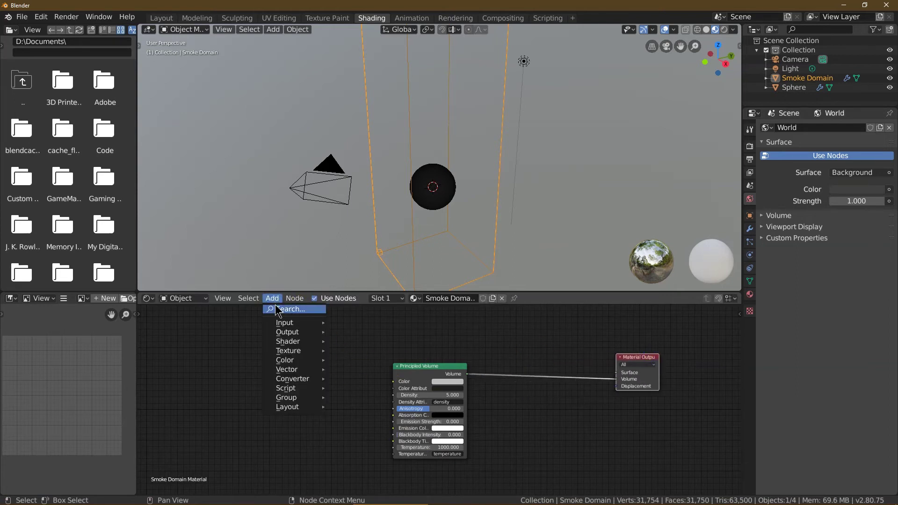
pyautogui.click(276, 309)
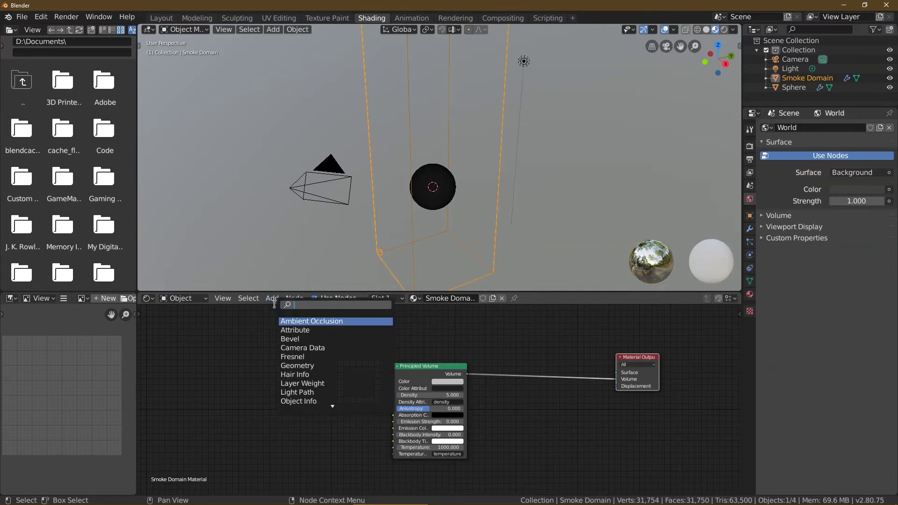
pyautogui.write('add sh')
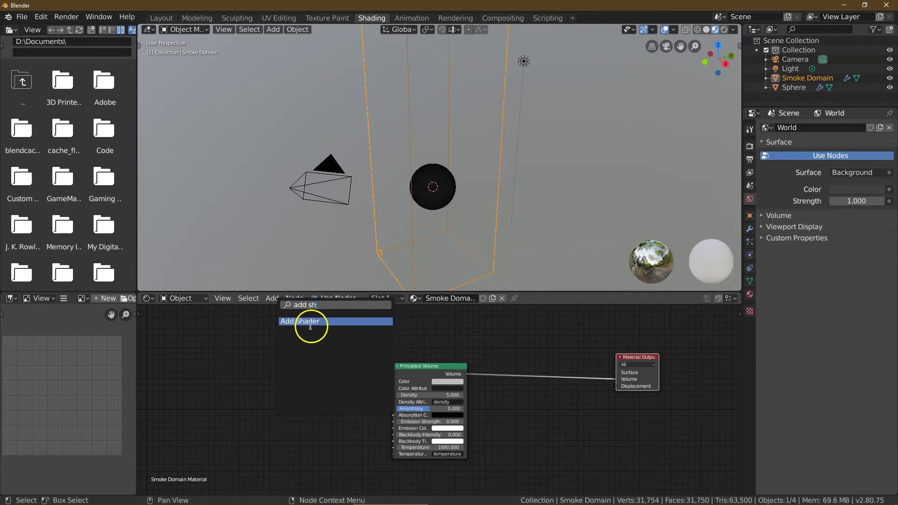
pyautogui.click(310, 326)
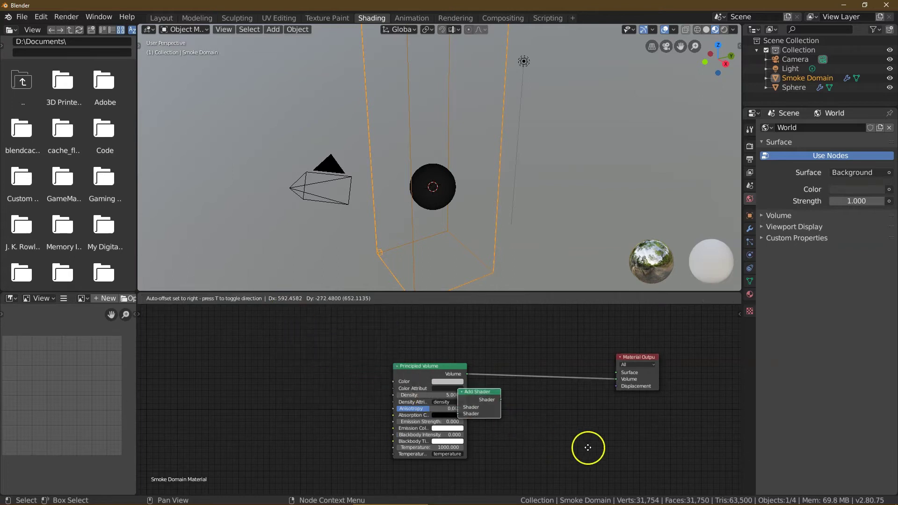
# - Splice the Add Shader into the Volume link before Material Output
pyautogui.click(667, 440)
pyautogui.click(567, 427)
pyautogui.moveTo(541, 389); pyautogui.dragTo(541, 370)
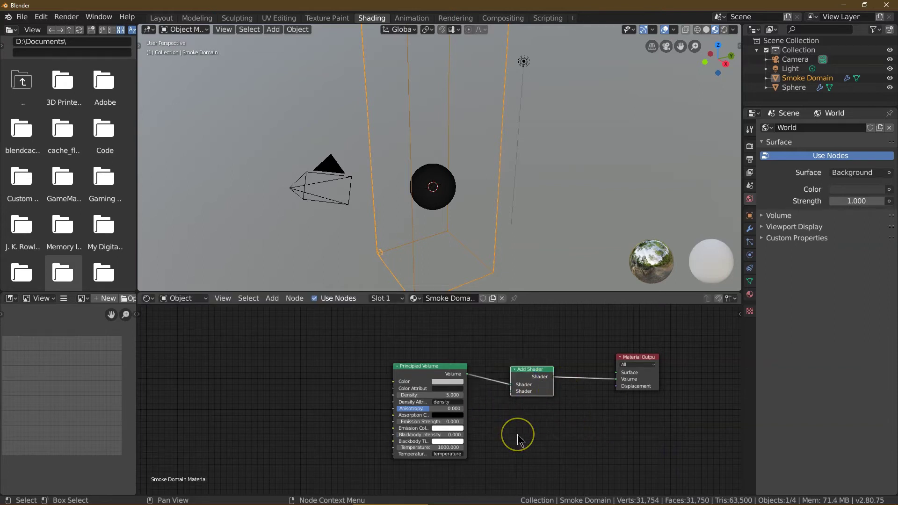
# - Search for and add an Attribute node, placing it below the Add Shader node
pyautogui.click(277, 309)
pyautogui.click(281, 310)
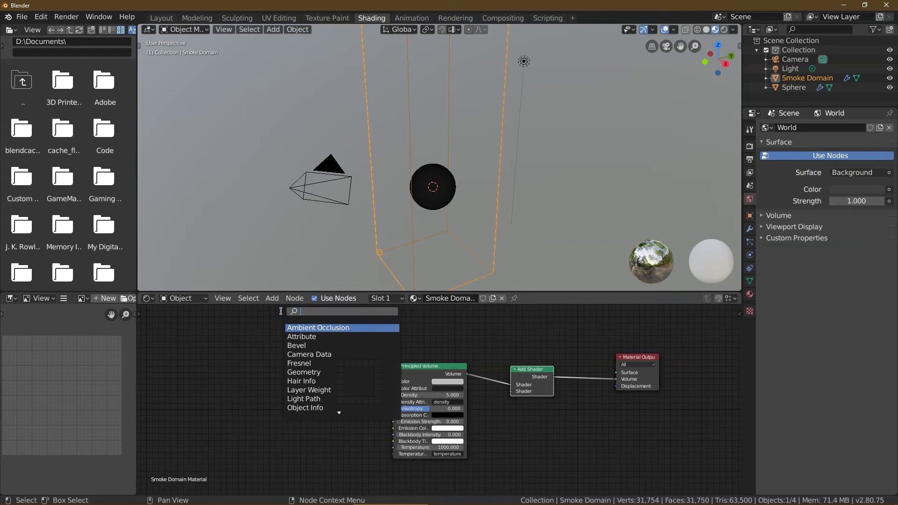
pyautogui.write('attri')
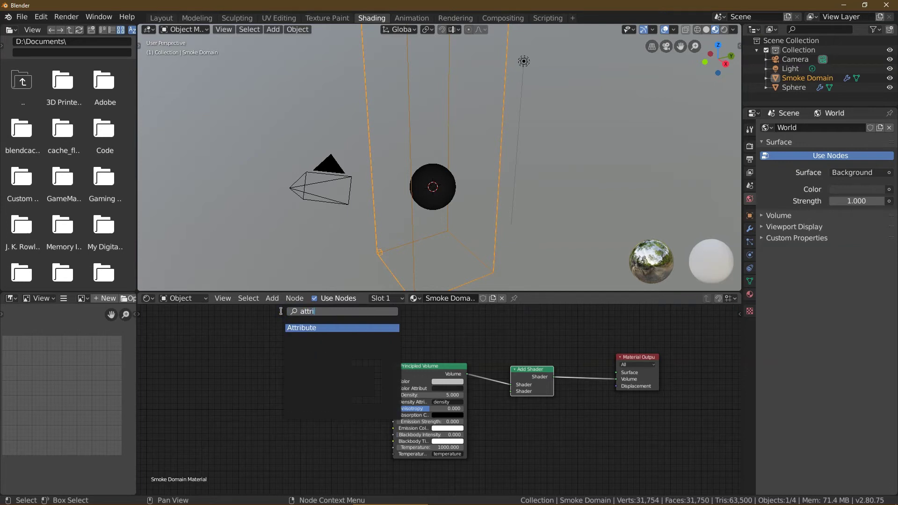
pyautogui.click(327, 328)
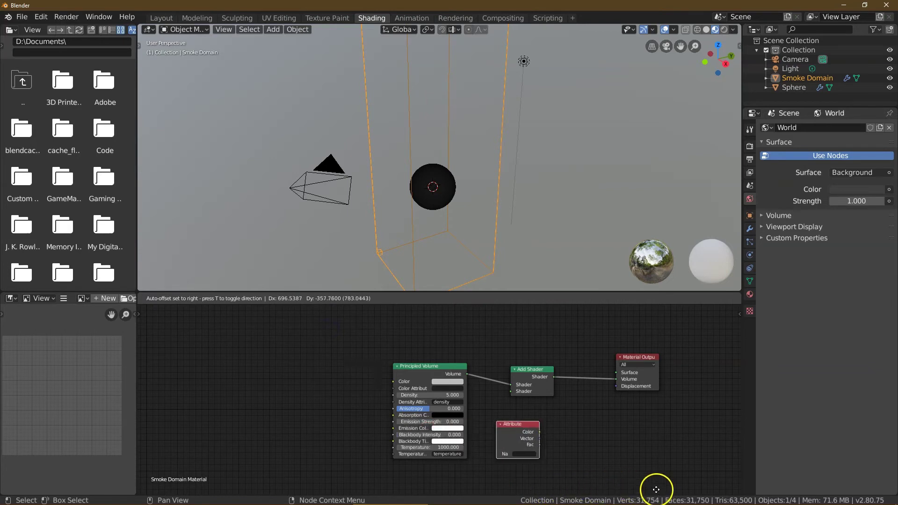
pyautogui.click(640, 498)
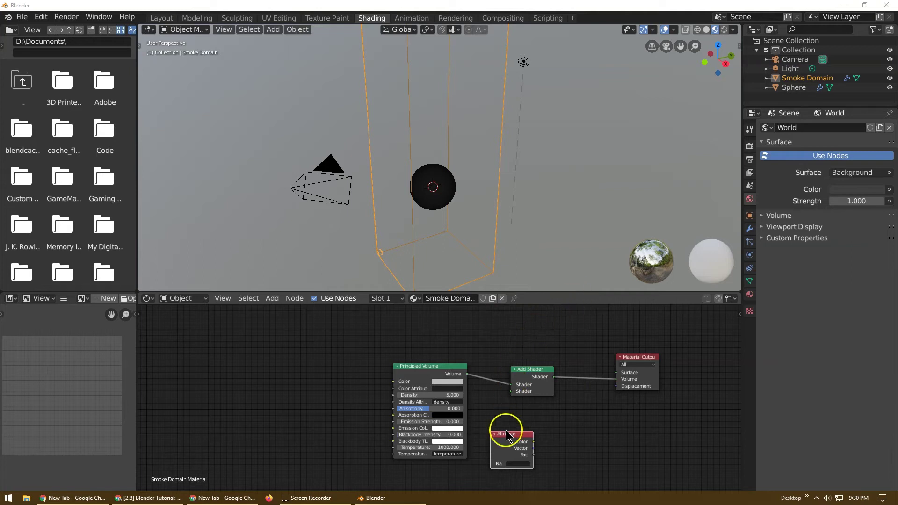
# - Name the Attribute node 'flame' and move it up near the other nodes
pyautogui.scroll(1, 507, 435)
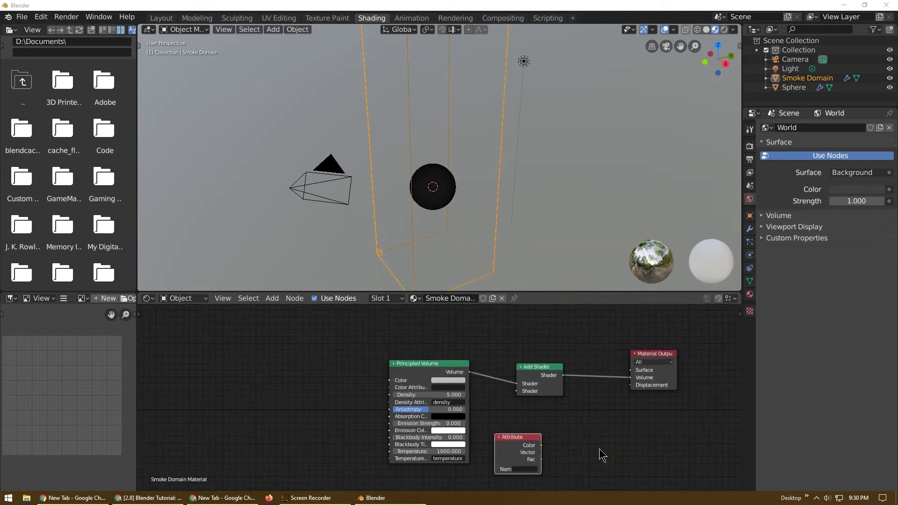
pyautogui.click(552, 467)
pyautogui.write('flame')
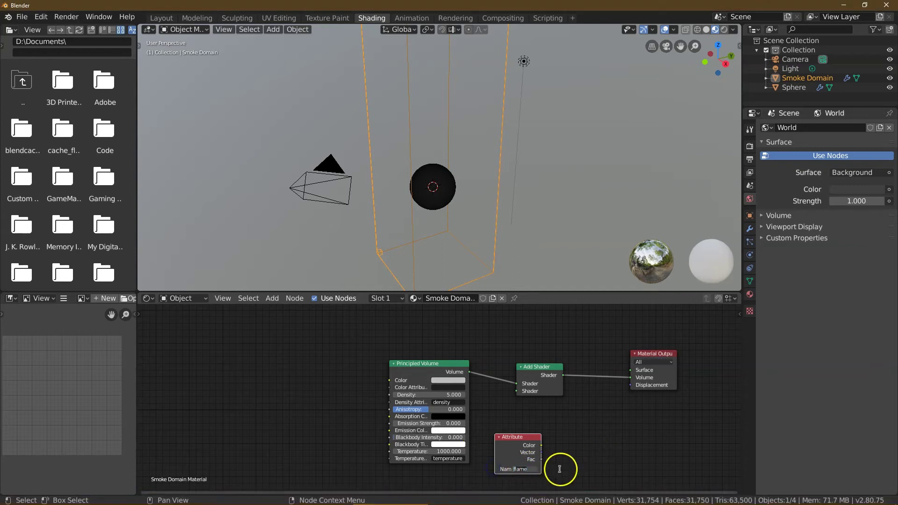
pyautogui.scroll(1, 518, 477)
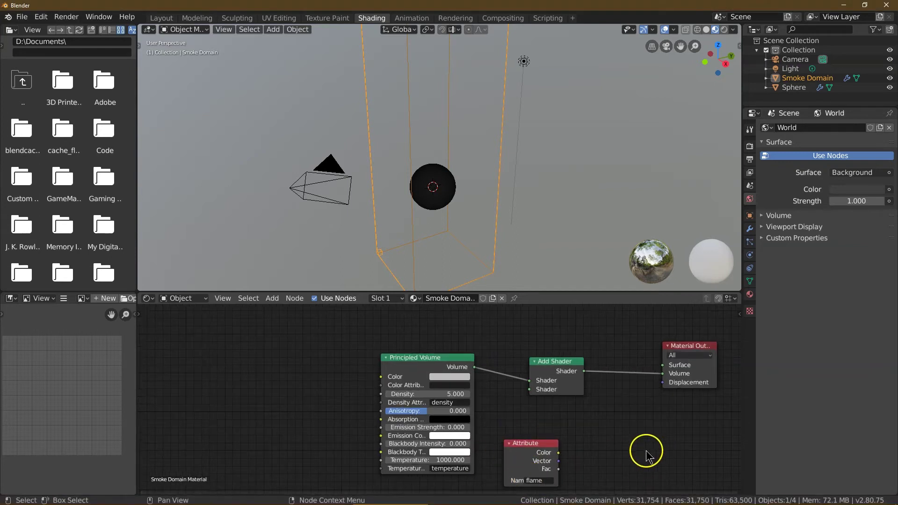
pyautogui.moveTo(542, 449); pyautogui.dragTo(533, 424)
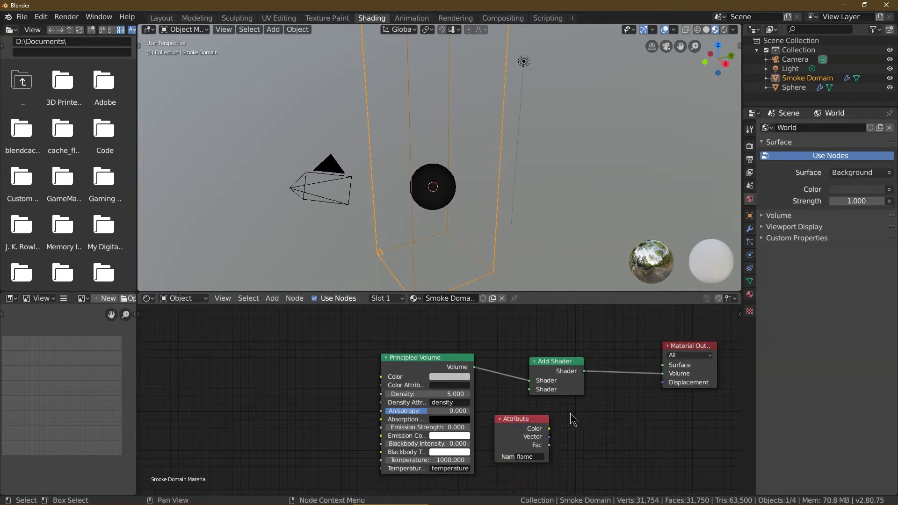
pyautogui.click(273, 300)
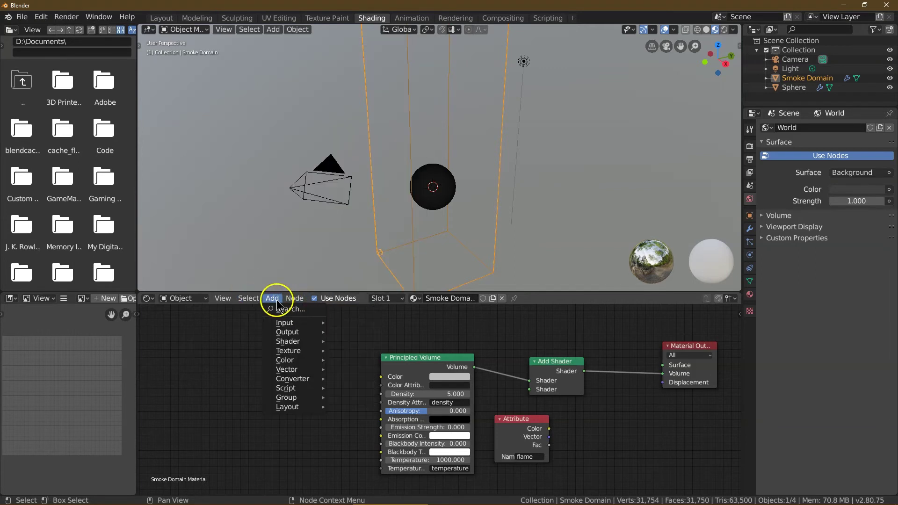
pyautogui.click(278, 313)
pyautogui.write('m')
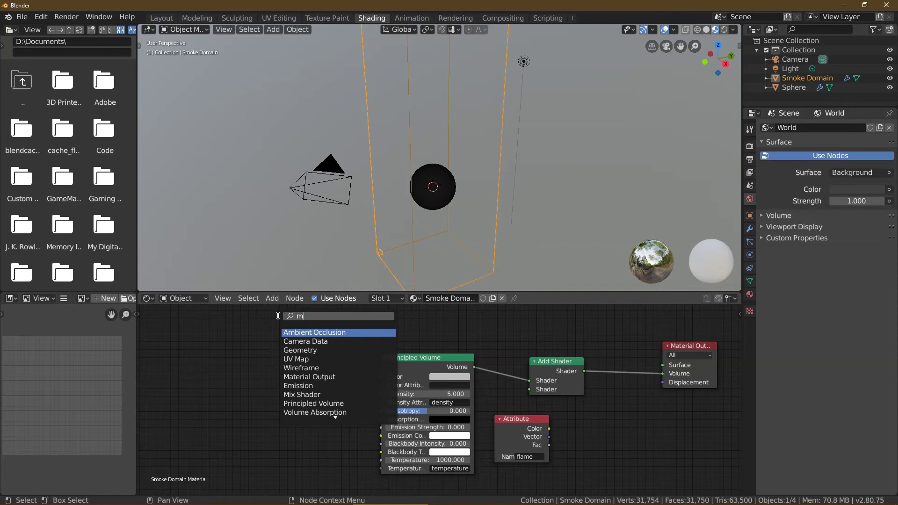
pyautogui.write('u')
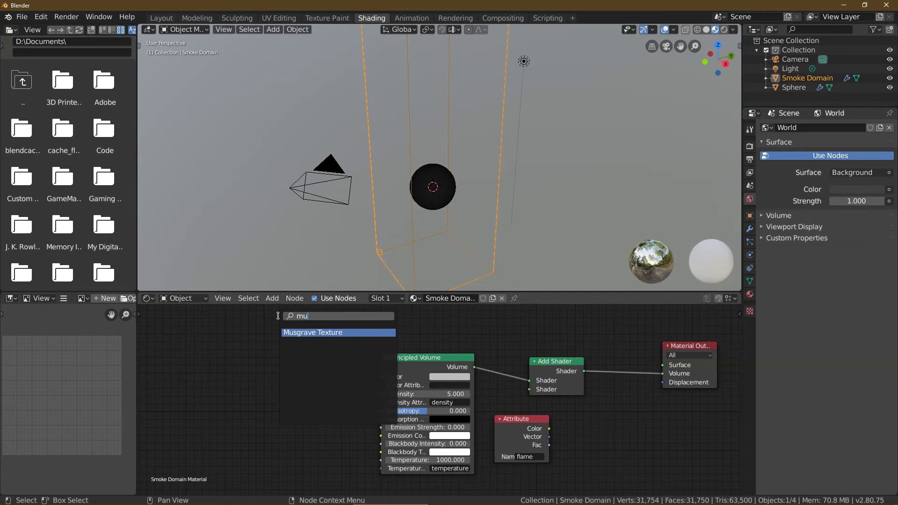
pyautogui.press('BackSpace')
pyautogui.press('BackSpace')
pyautogui.click(256, 358)
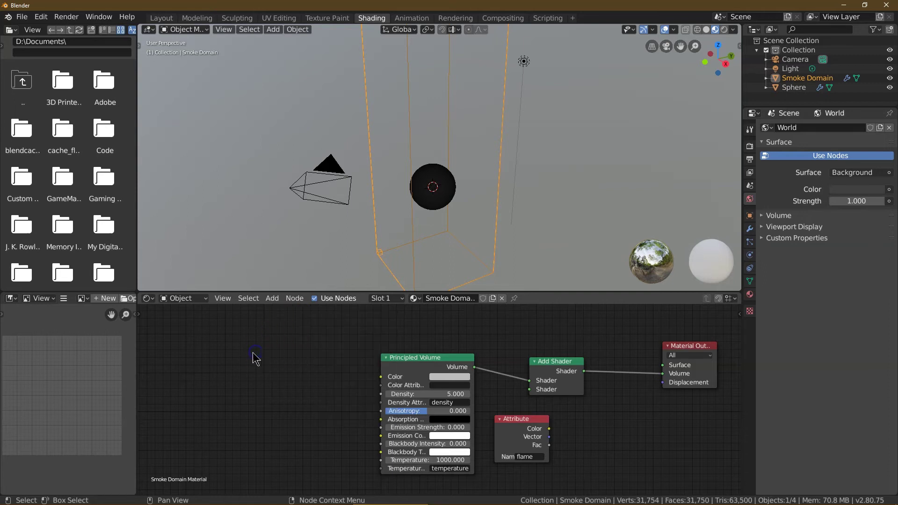
pyautogui.click(276, 326)
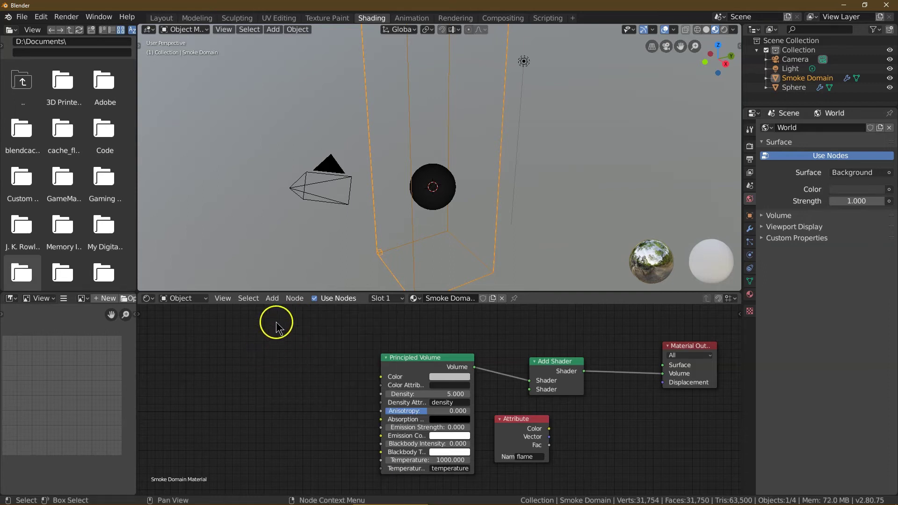
pyautogui.click(278, 300)
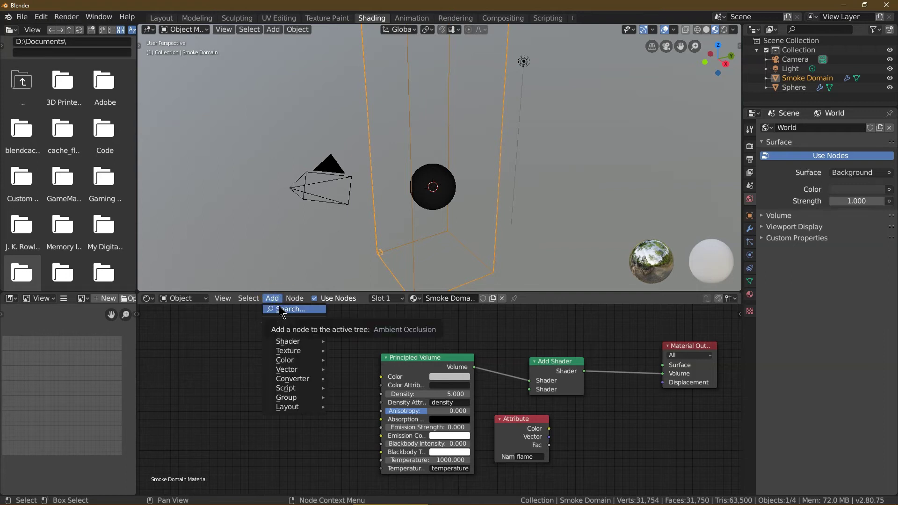
# - Place a Math node beside the flame Attribute node and set its operation to Multiply
pyautogui.click(279, 309)
pyautogui.write('math')
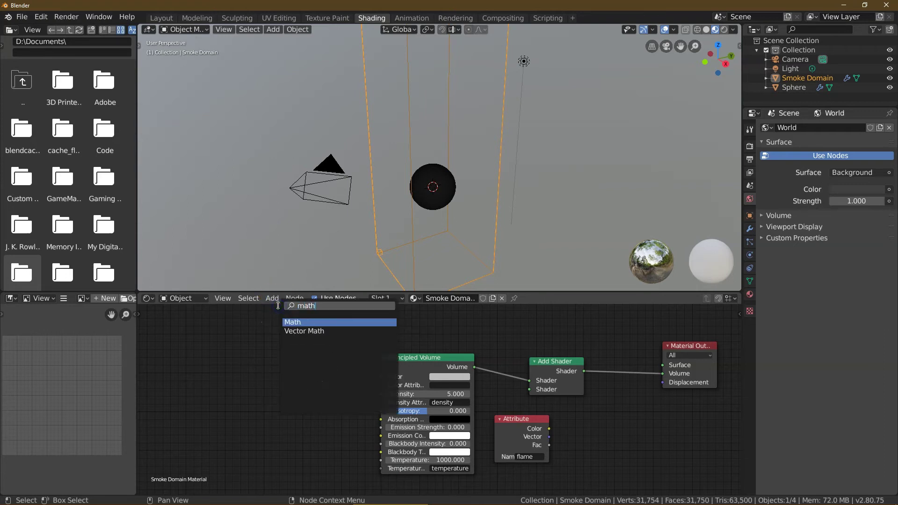
pyautogui.click(305, 323)
pyautogui.click(589, 427)
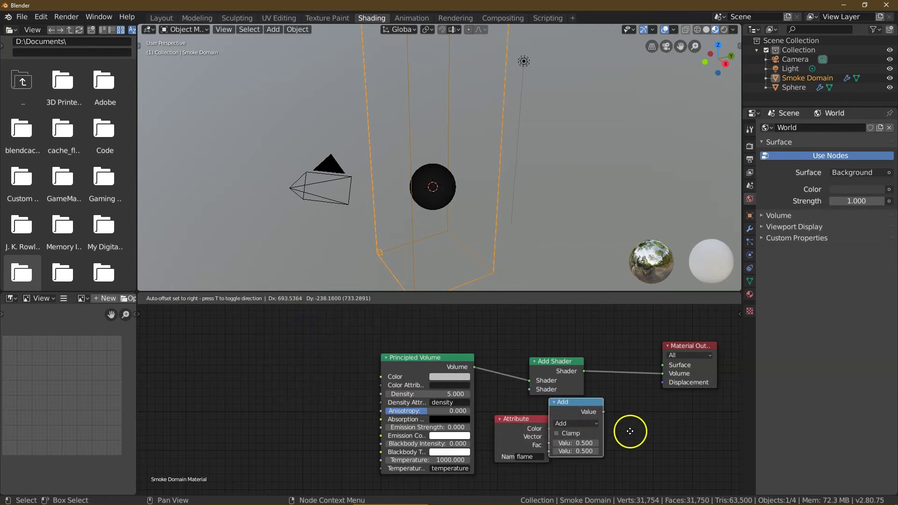
pyautogui.moveTo(560, 291); pyautogui.dragTo(571, 216)
pyautogui.scroll(2, 577, 424)
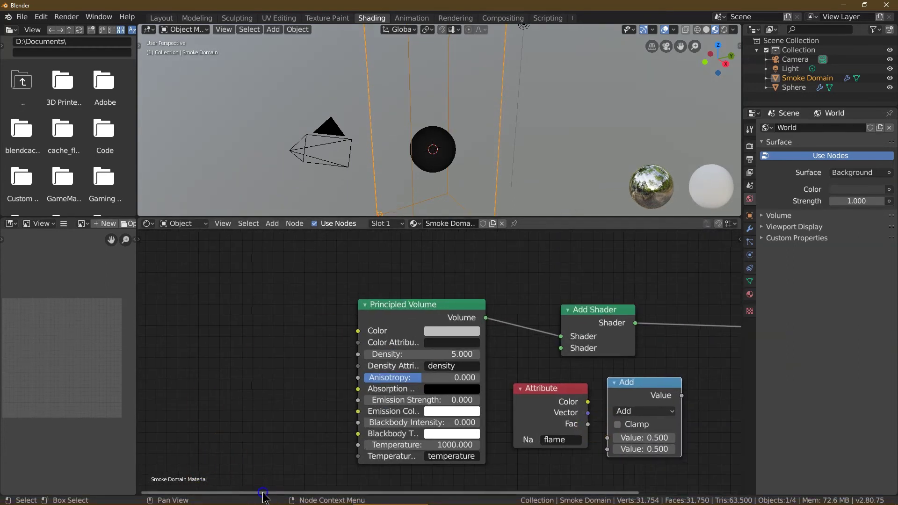
pyautogui.moveTo(607, 429); pyautogui.dragTo(478, 430, button='middle')
pyautogui.click(513, 410)
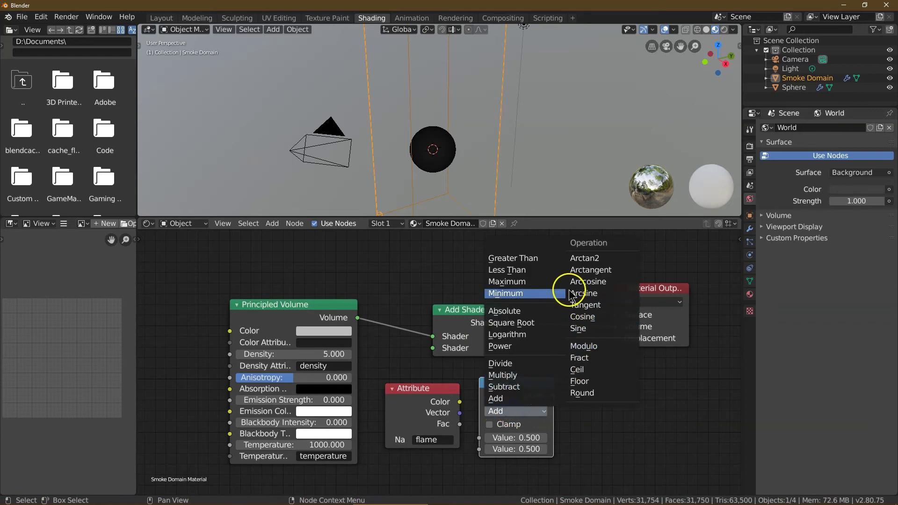
pyautogui.click(514, 375)
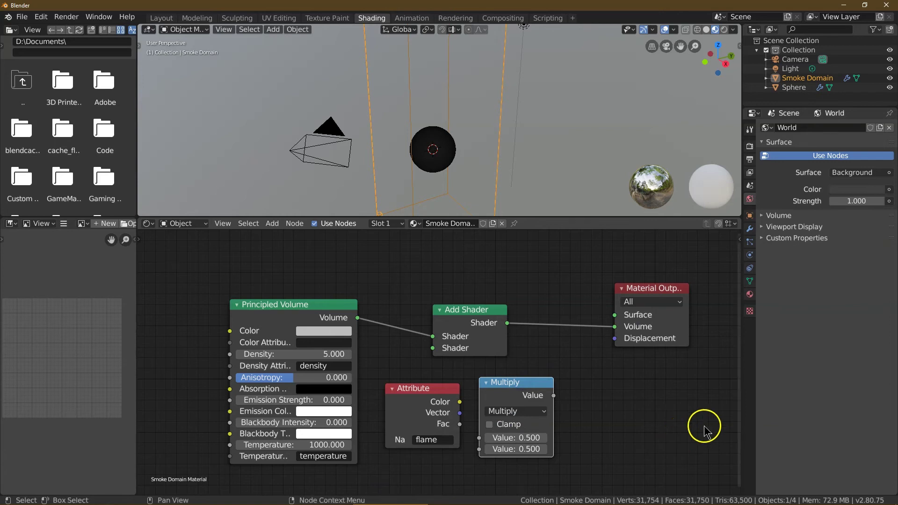
# - Add an Emission node beside Multiply and link the flame Attribute's Fac into Multiply
pyautogui.click(273, 224)
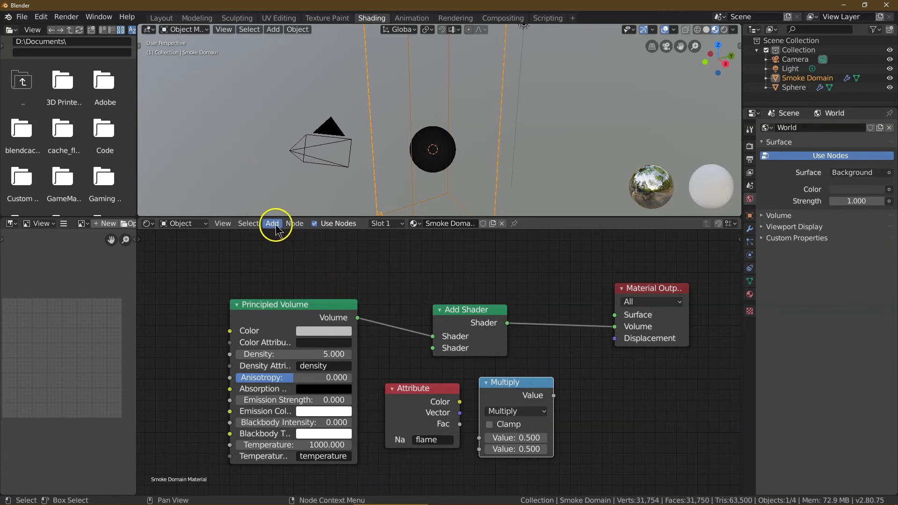
pyautogui.click(274, 229)
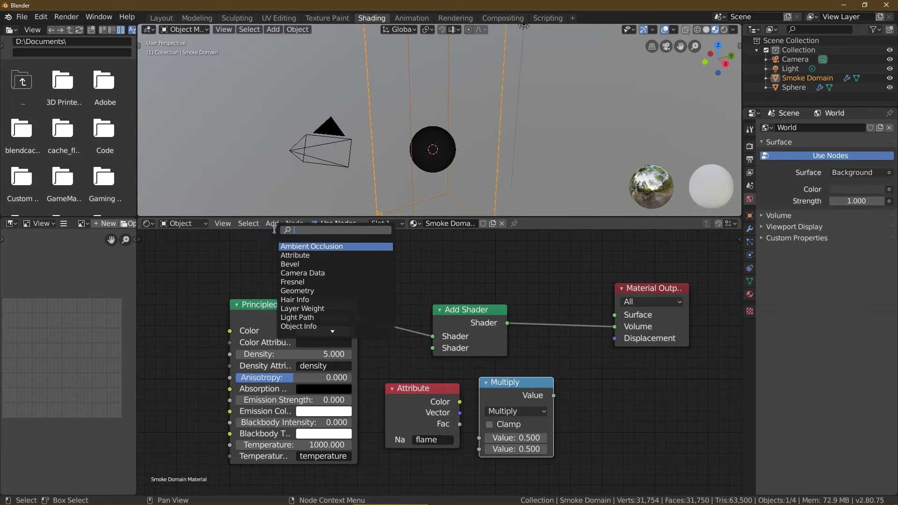
pyautogui.write('em')
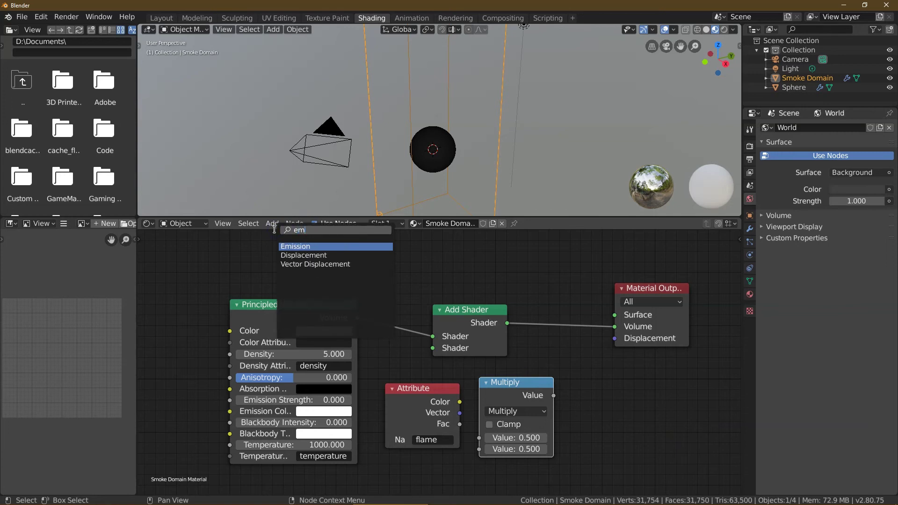
pyautogui.press('Return')
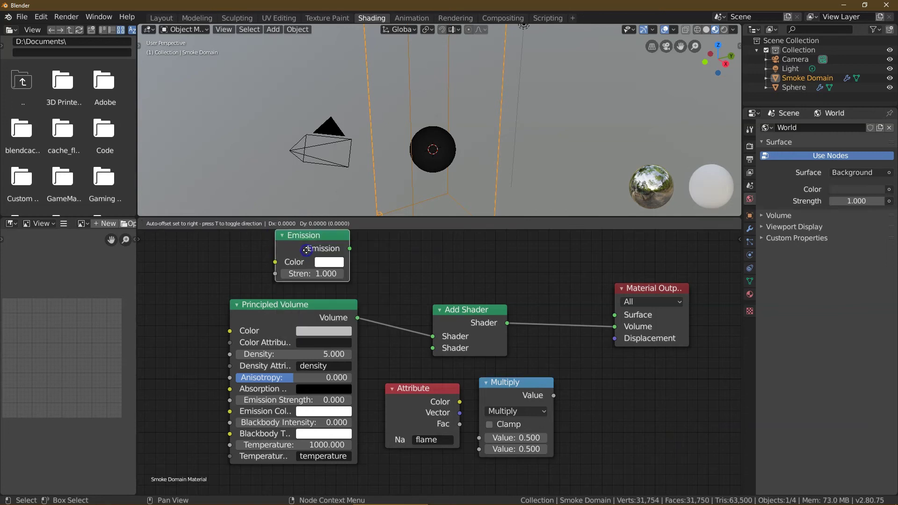
pyautogui.click(586, 391)
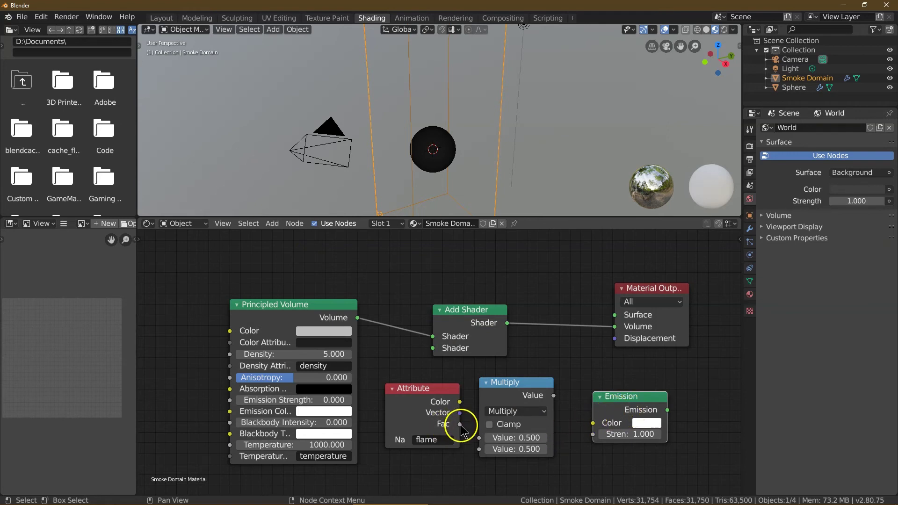
pyautogui.moveTo(460, 424); pyautogui.dragTo(480, 438)
# - Set the Multiply node's second value to 5 and connect its result to Emission Strength
pyautogui.click(482, 448)
pyautogui.click(534, 450)
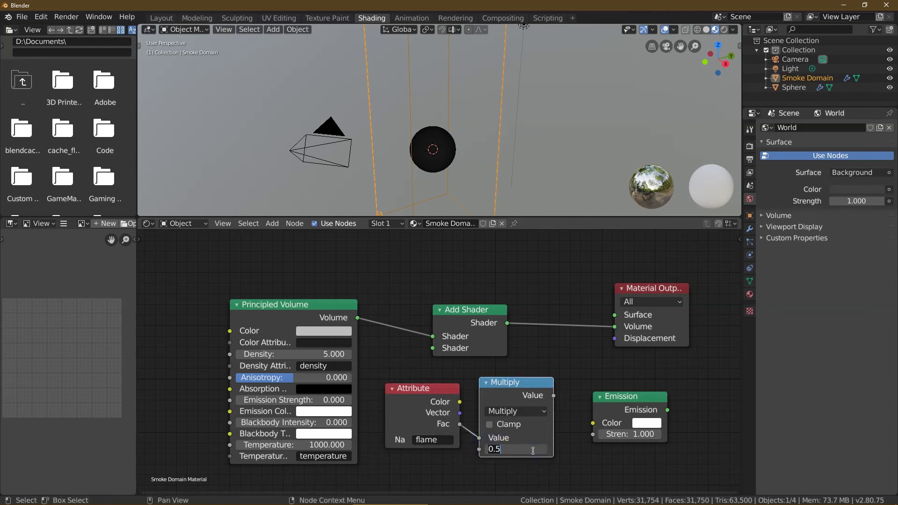
pyautogui.write('5')
pyautogui.press('Return')
pyautogui.click(525, 447)
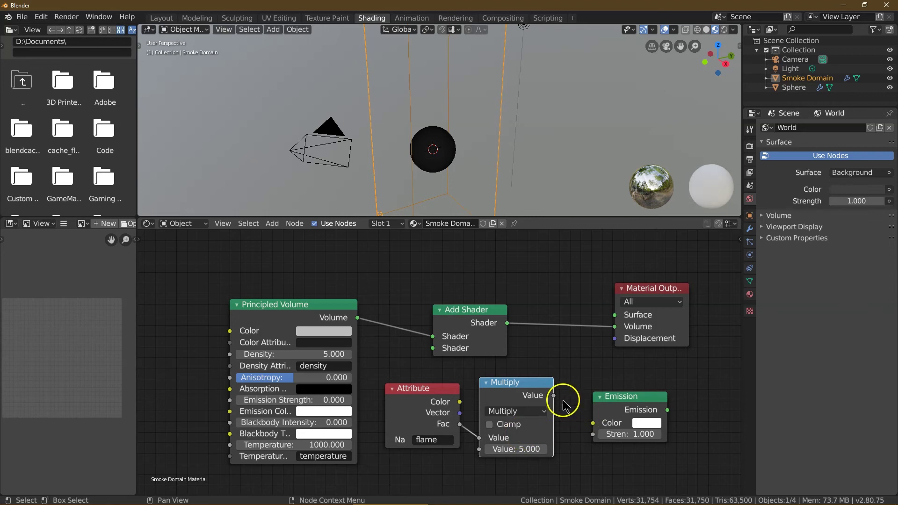
pyautogui.moveTo(562, 400); pyautogui.dragTo(593, 435)
pyautogui.click(649, 458)
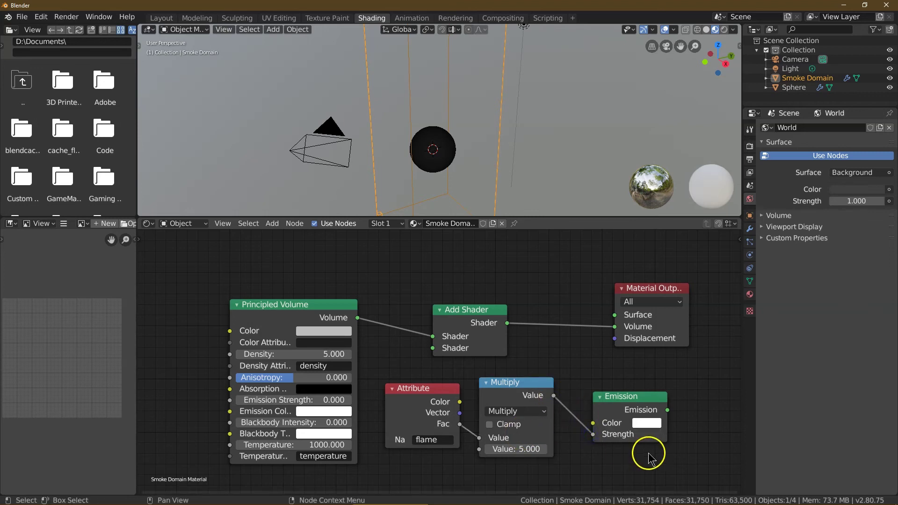
# - Rearrange the Emission, Attribute and Multiply nodes into a tidier layout
pyautogui.moveTo(642, 401); pyautogui.dragTo(636, 383)
pyautogui.moveTo(419, 388); pyautogui.dragTo(405, 424)
pyautogui.moveTo(491, 382); pyautogui.dragTo(489, 403)
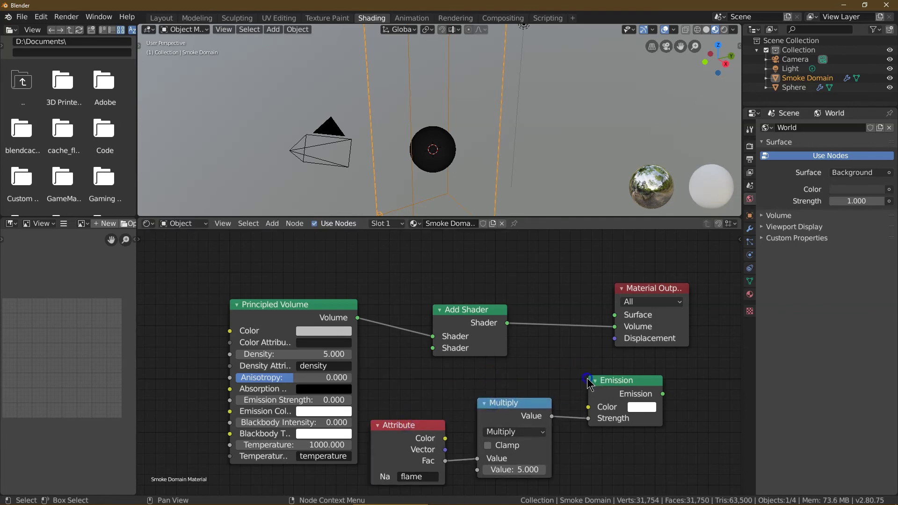
pyautogui.click(595, 380)
pyautogui.moveTo(599, 382); pyautogui.dragTo(595, 399)
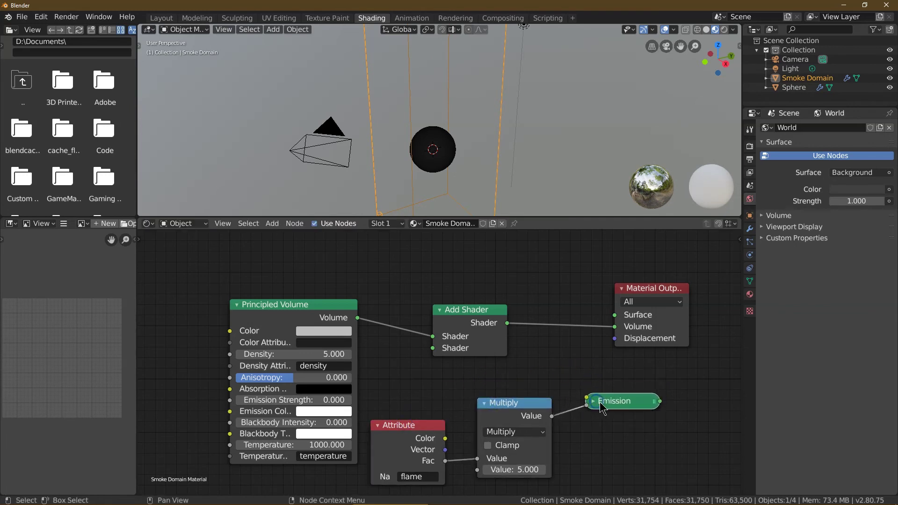
pyautogui.click(592, 401)
# - Feed the Emission into Add Shader's second input, colour it orange, and return to Layout
pyautogui.moveTo(660, 414); pyautogui.dragTo(438, 350)
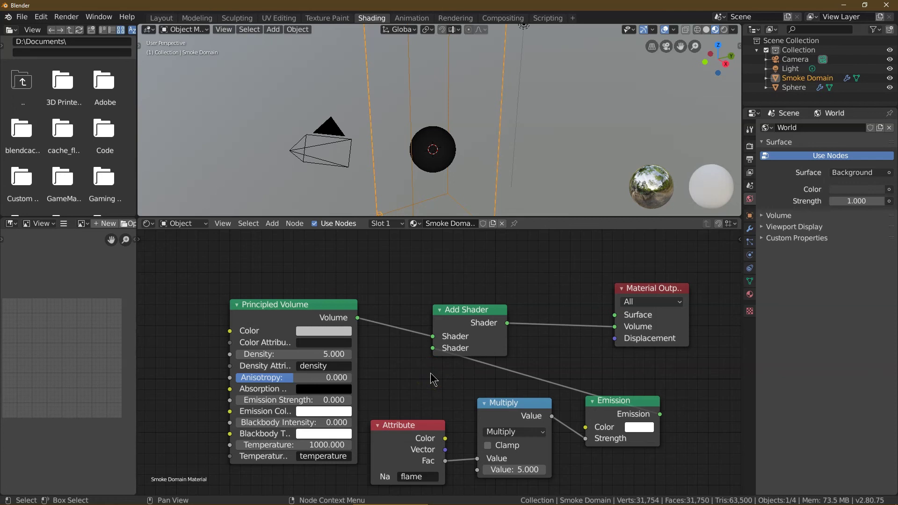
pyautogui.click(655, 441)
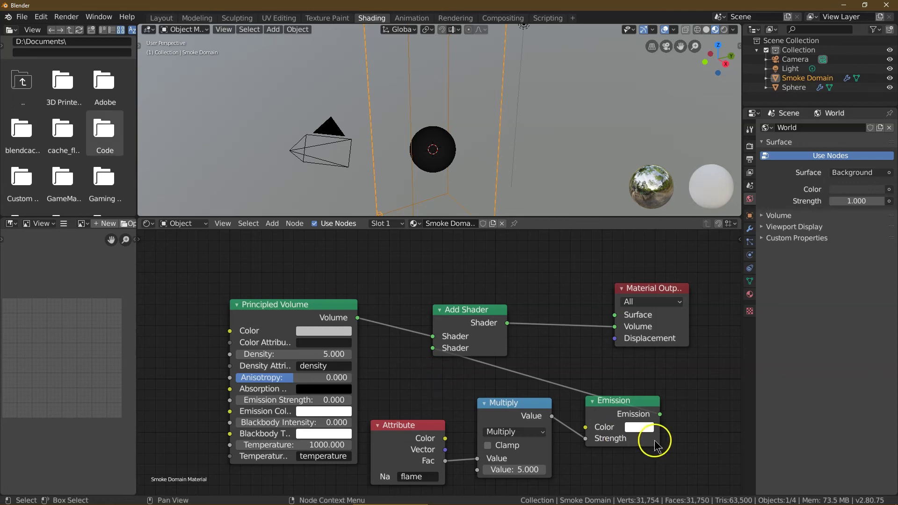
pyautogui.click(641, 428)
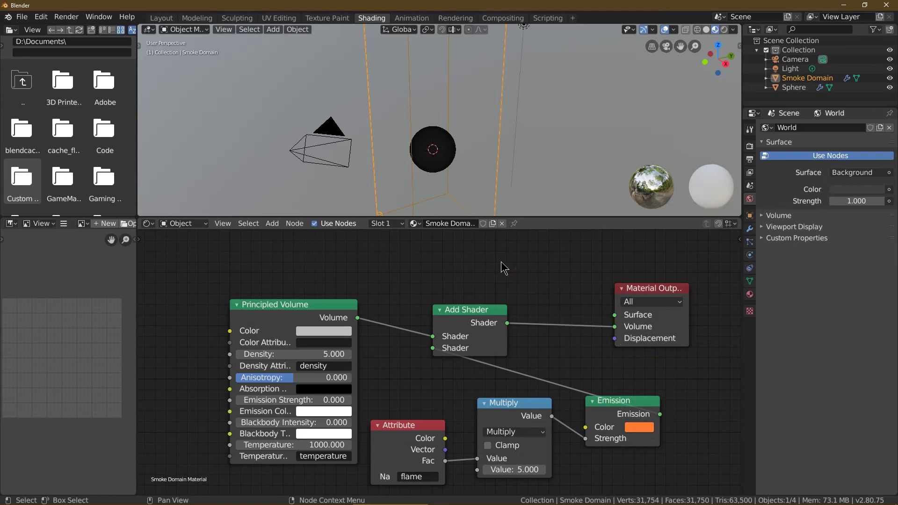
pyautogui.click(160, 21)
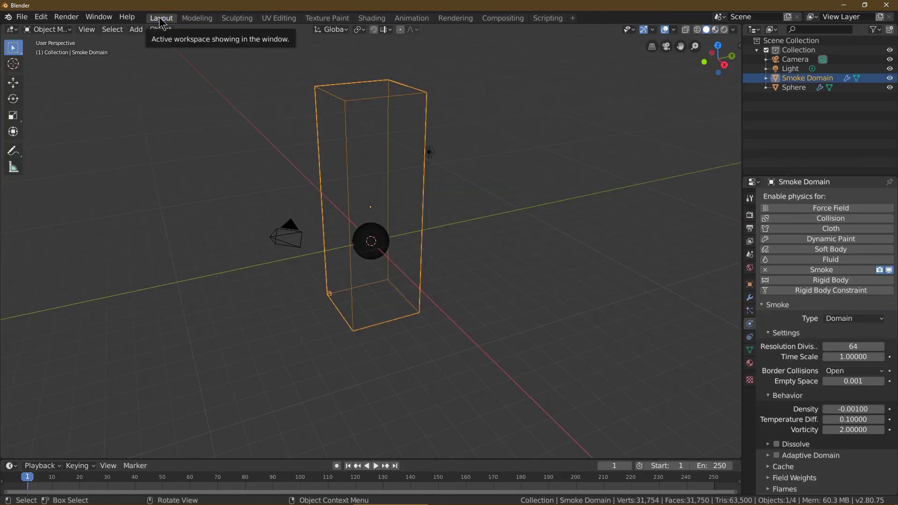
# - Select the scene light, change it to a Sun lamp, and set Strength to 10
pyautogui.click(159, 30)
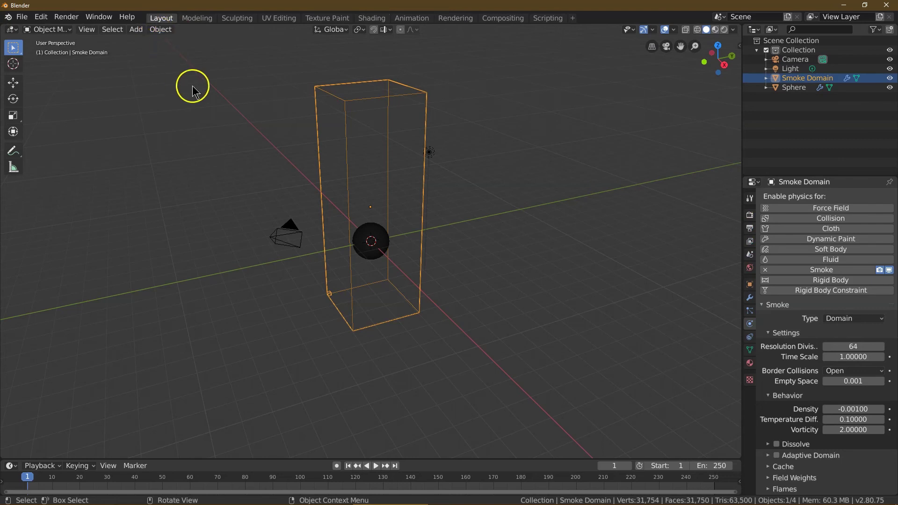
pyautogui.click(750, 215)
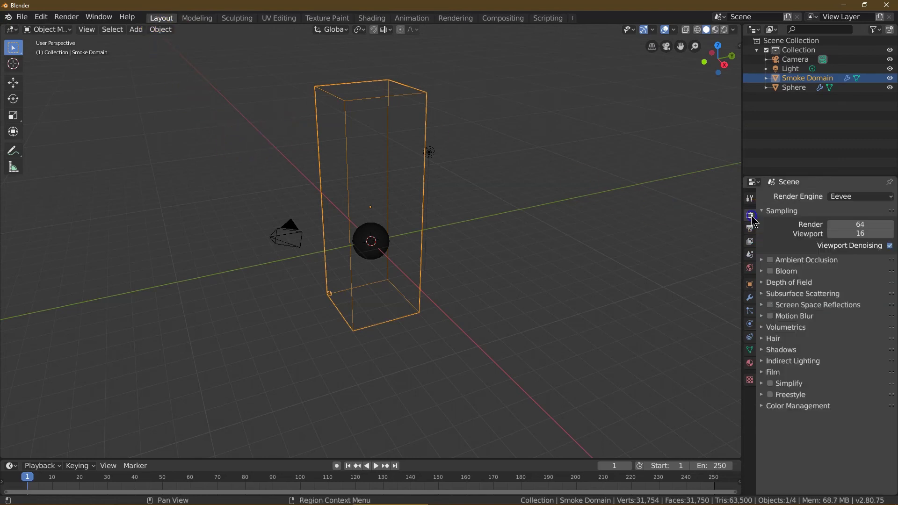
pyautogui.click(430, 153)
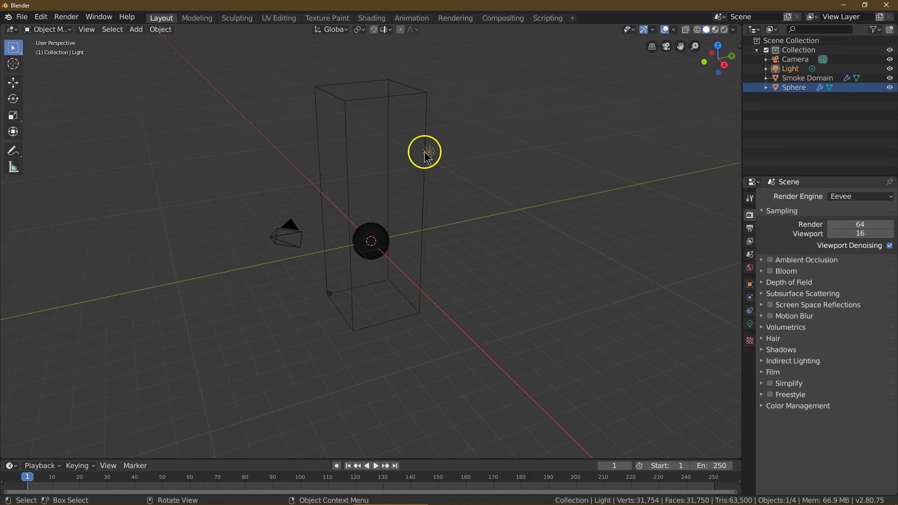
pyautogui.click(750, 324)
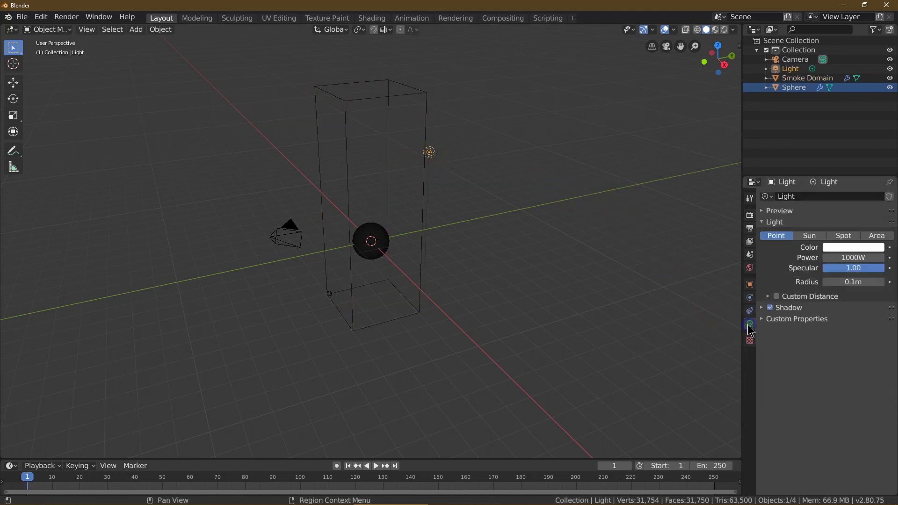
pyautogui.click(802, 236)
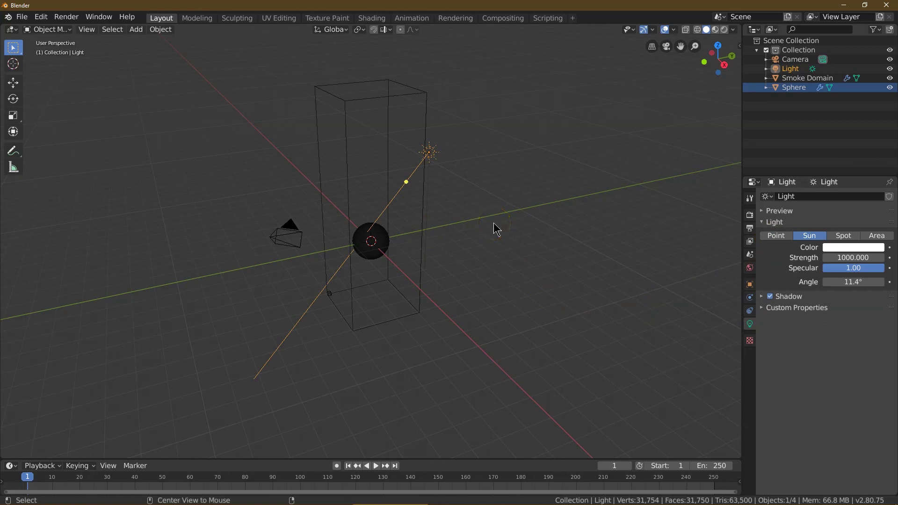
pyautogui.click(850, 259)
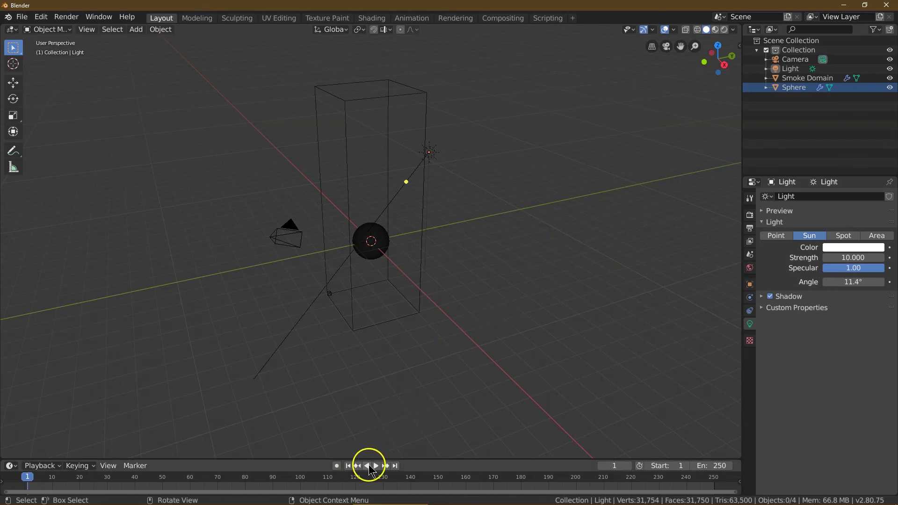
pyautogui.click(376, 466)
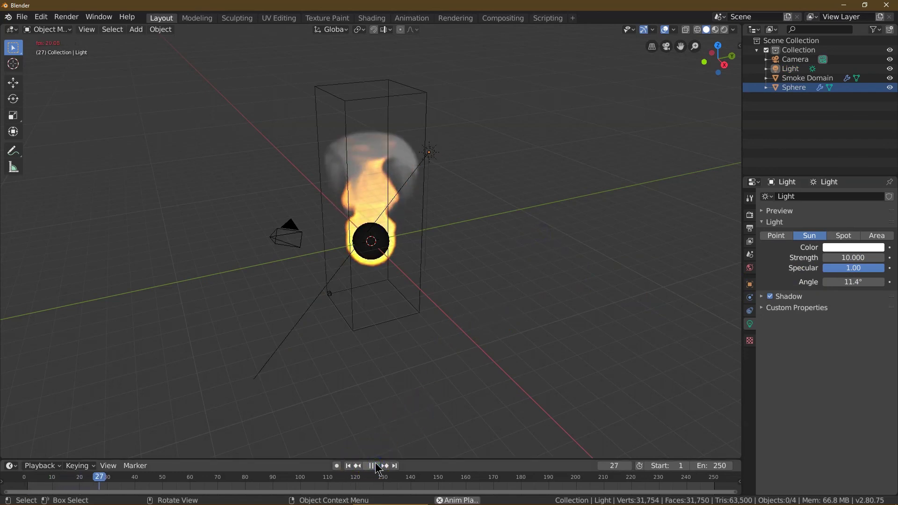
pyautogui.click(376, 466)
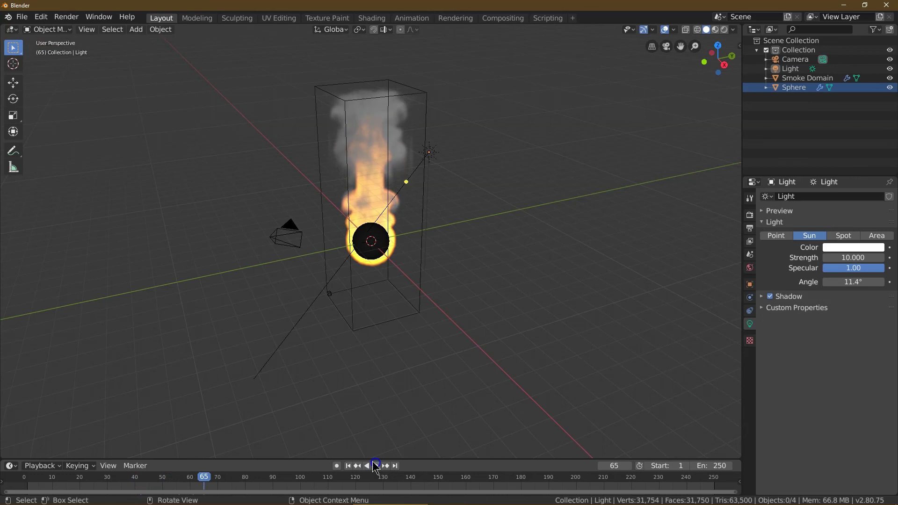
pyautogui.click(349, 467)
pyautogui.click(369, 423)
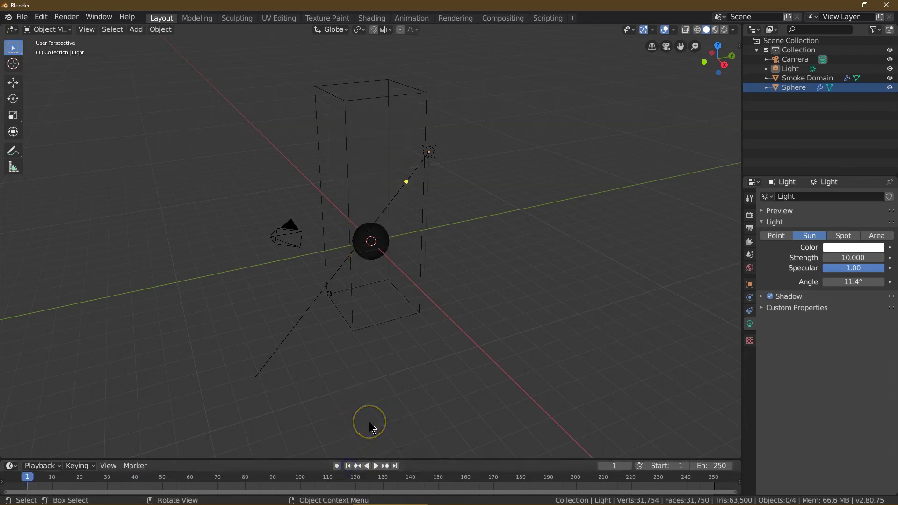
pyautogui.click(348, 467)
pyautogui.click(376, 466)
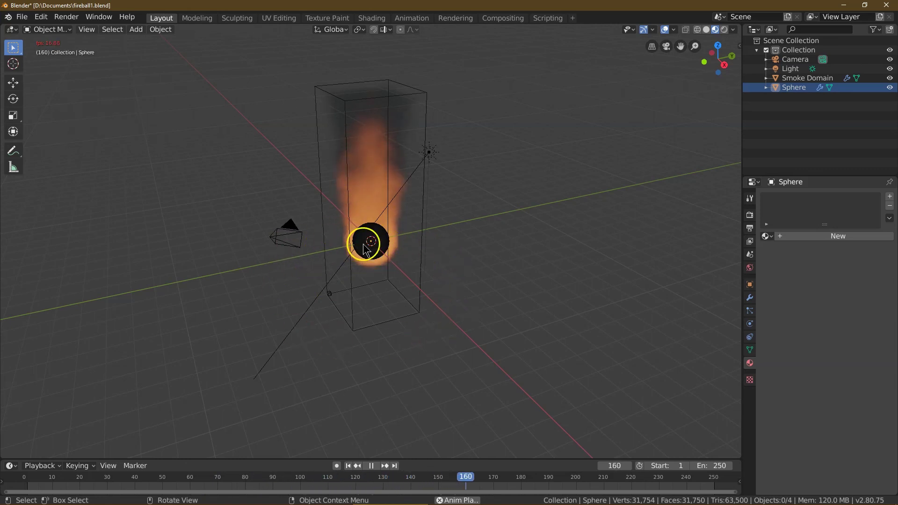
pyautogui.scroll(4, 387, 182)
pyautogui.scroll(-2, 381, 173)
pyautogui.scroll(-2, 374, 177)
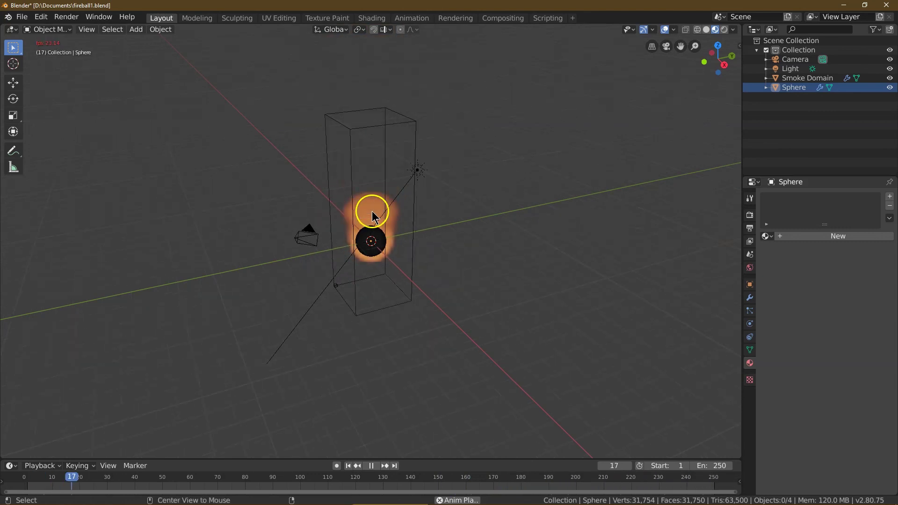
pyautogui.press('Escape')
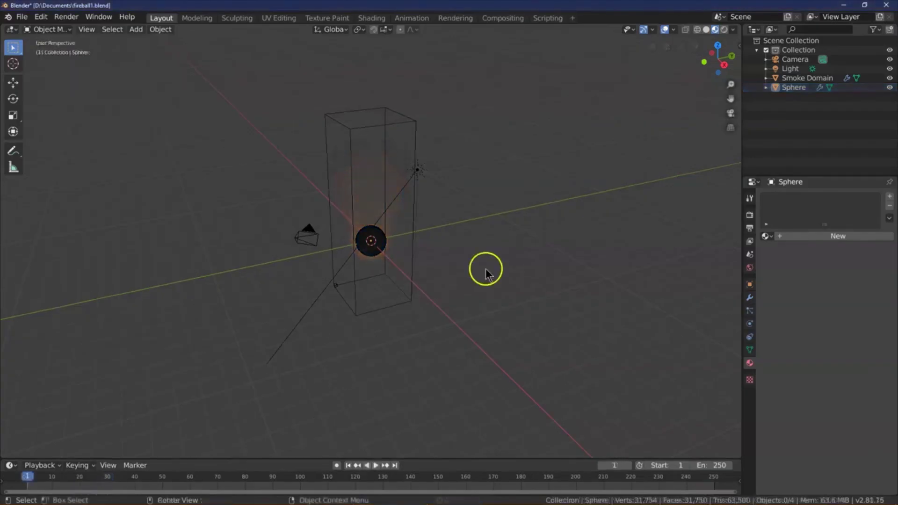
# - Hide the Sphere emitter in the Outliner and play the simulation
pyautogui.click(889, 87)
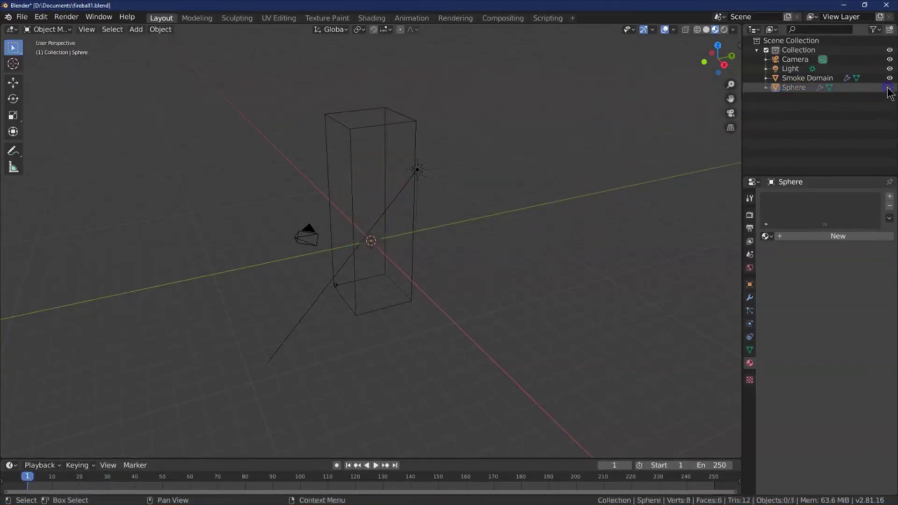
pyautogui.click(376, 465)
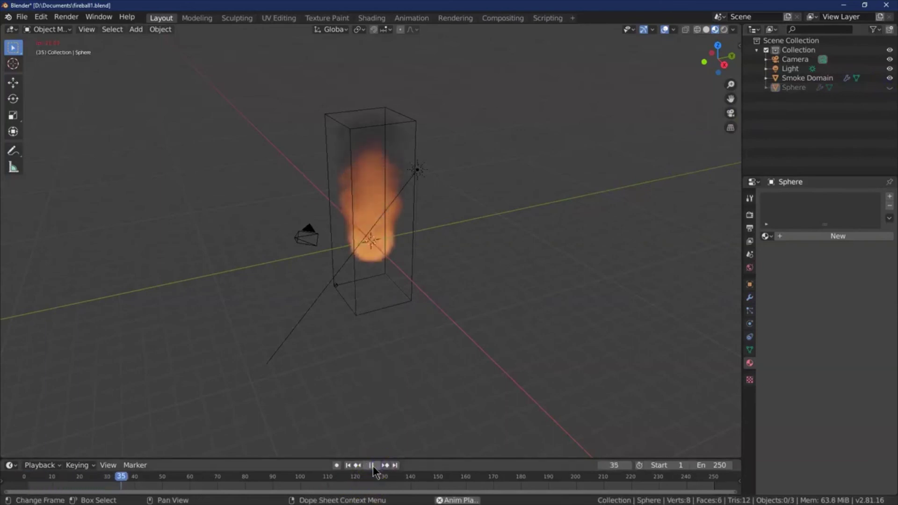